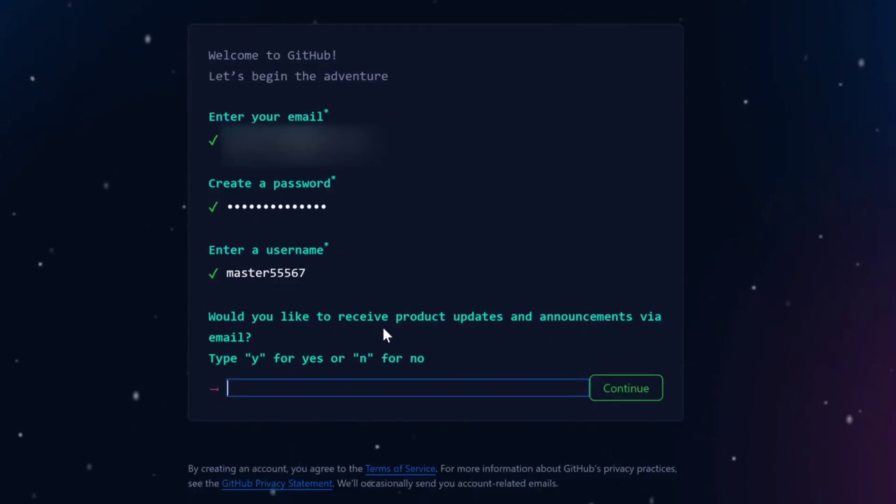
Answer n to product update emails and solve the account verification puzzle by turning the animal to match the hand's direction.
type("n")
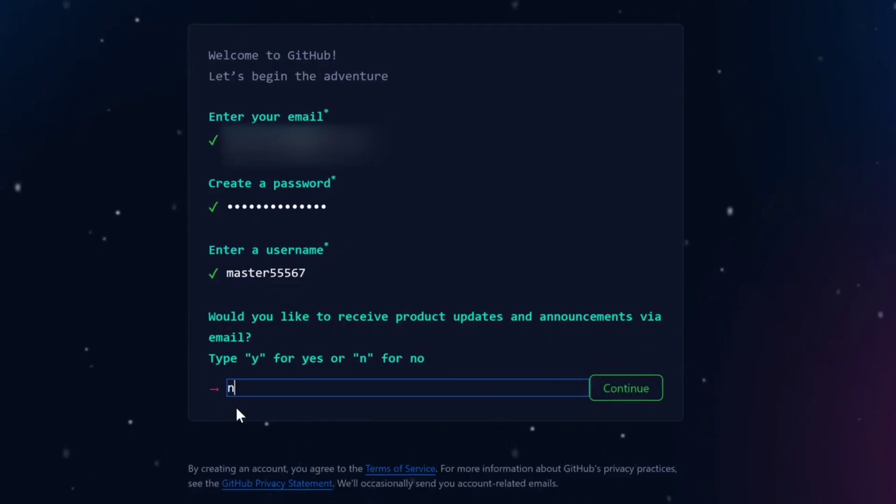
left_click(619, 399)
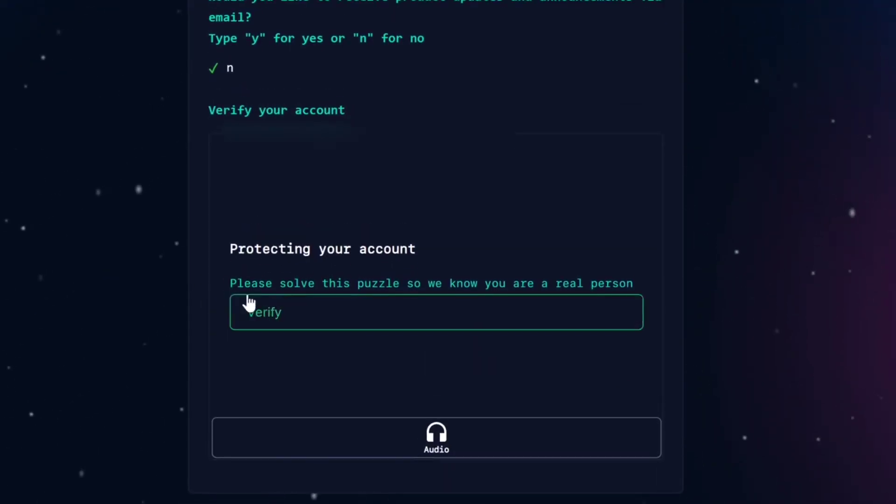
left_click(352, 320)
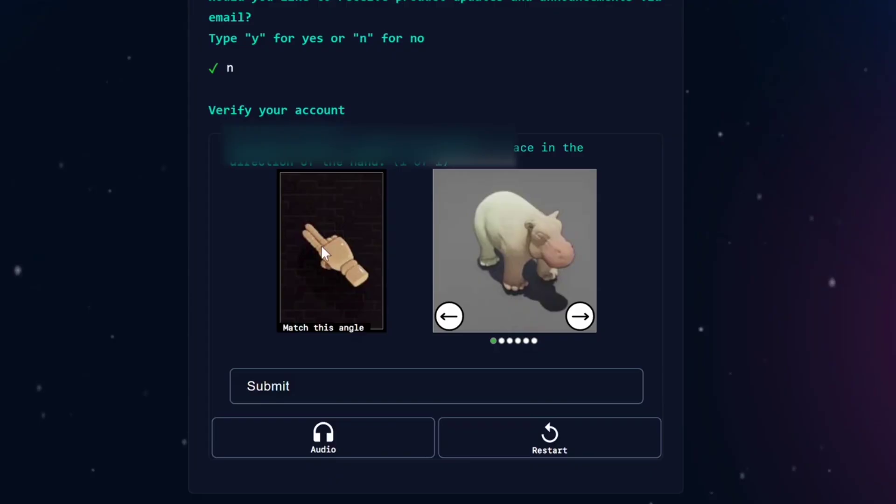
left_click(580, 316)
left_click(580, 316)
left_click(580, 317)
left_click(340, 391)
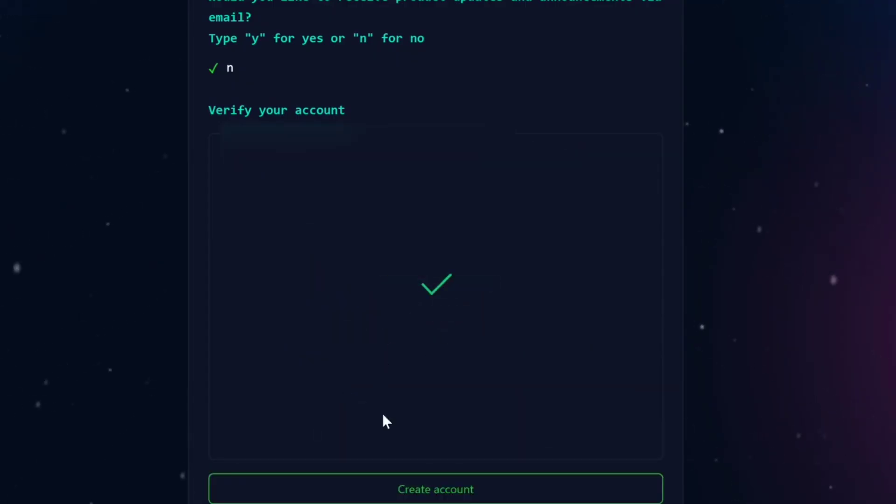
scroll(406, 430, "down", 2)
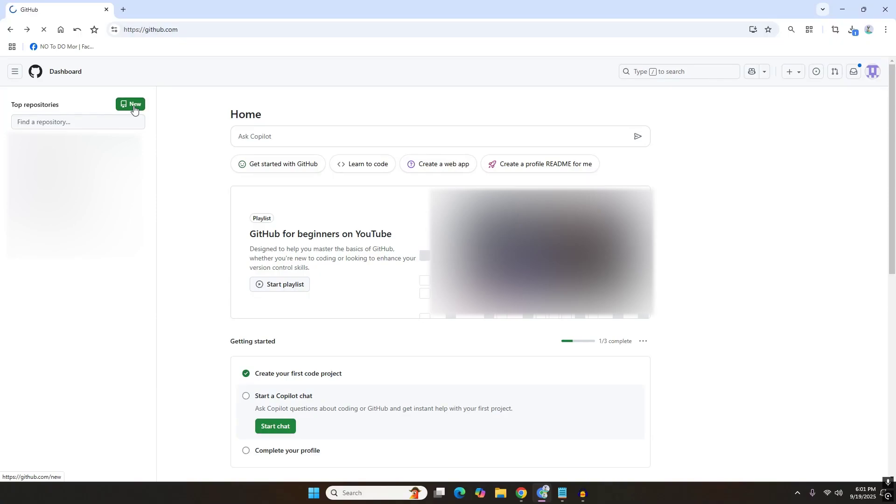
Create a new private repository named rdp4.
left_click(133, 104)
left_click(404, 176)
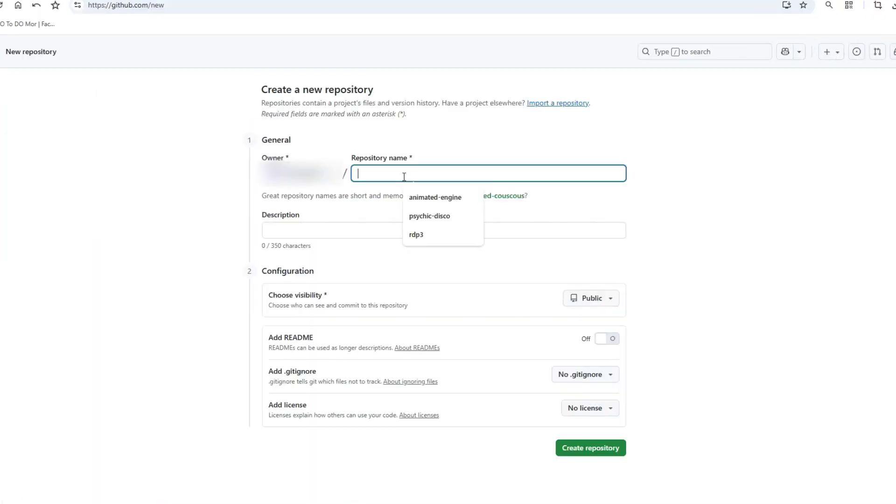
type("rdp4")
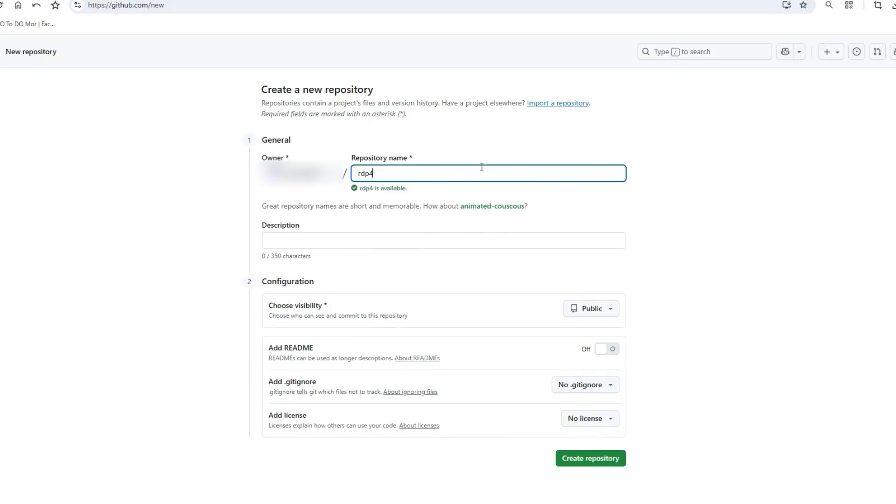
left_click(599, 312)
left_click(605, 371)
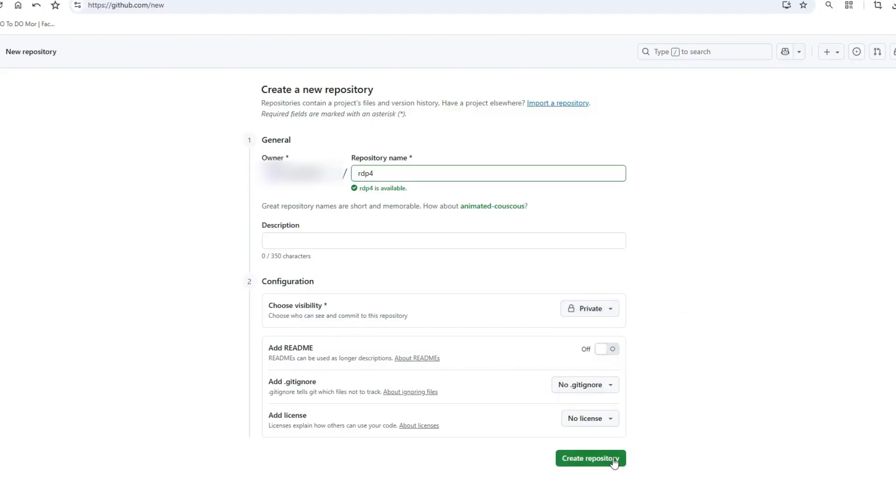
left_click(614, 462)
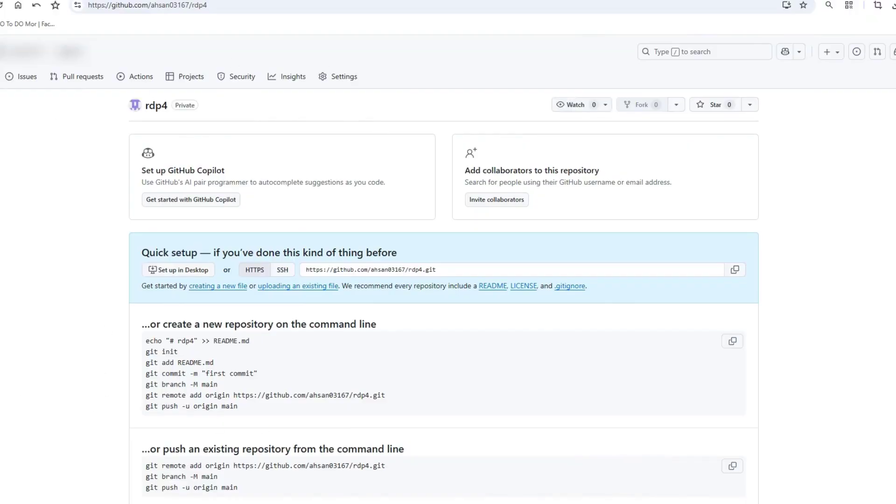
Search the web for tailscale in a new browser tab.
key("ctrl+t")
left_click(412, 172)
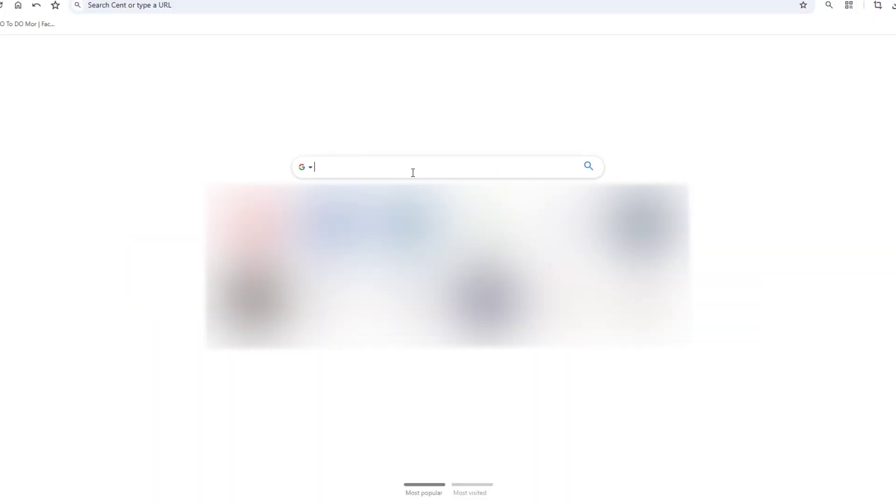
type("t")
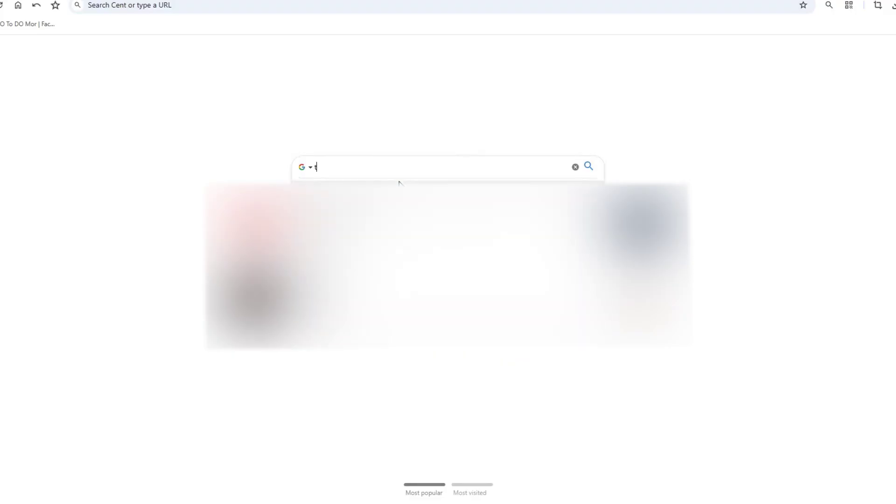
type("ailscale")
key("Return")
Open the Tailscale download page in its own tab and save the Windows installer to the Downloads folder.
right_click(184, 228)
left_click(228, 235)
key("ctrl+Tab")
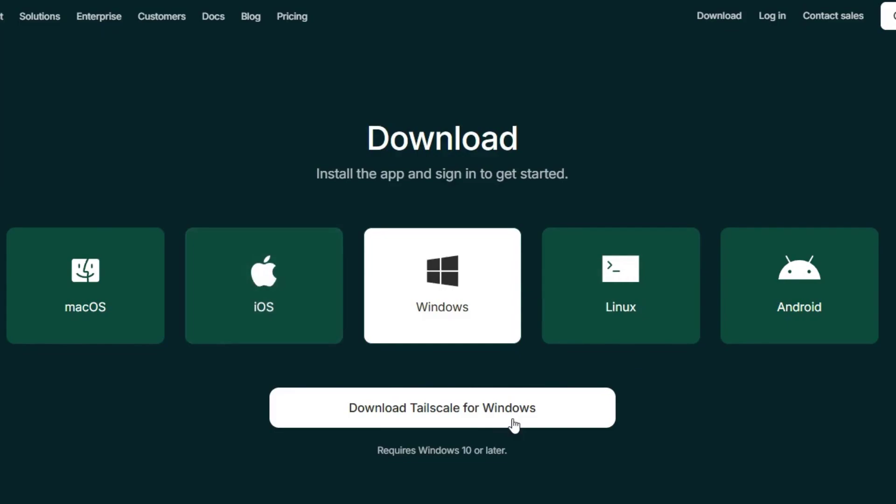
left_click(469, 417)
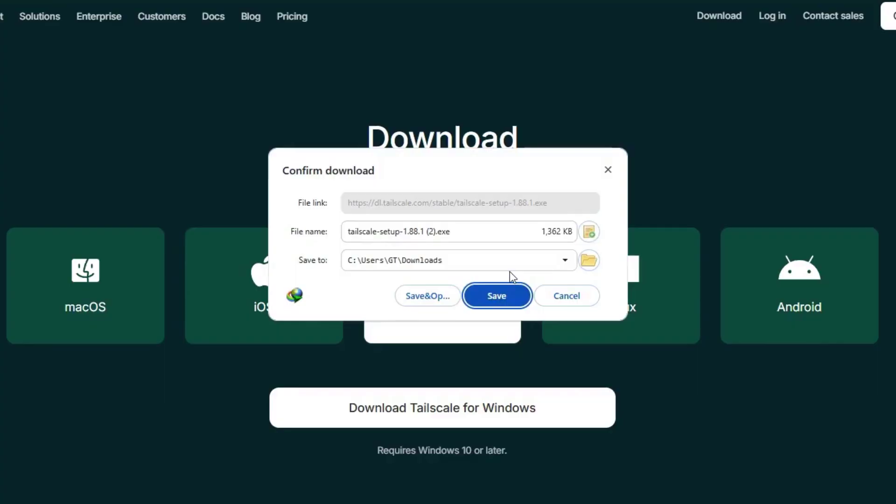
left_click(518, 299)
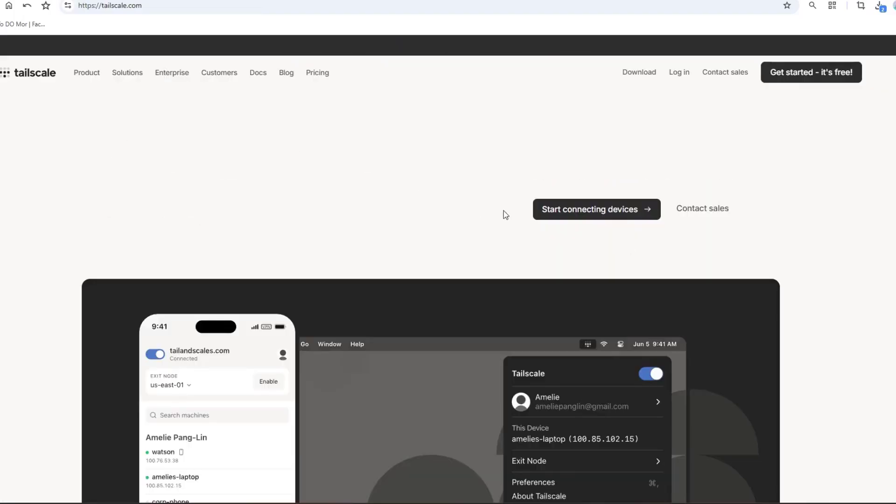
Sign up for Tailscale with GitHub as the identity provider and authorize its access to the account.
left_click(597, 196)
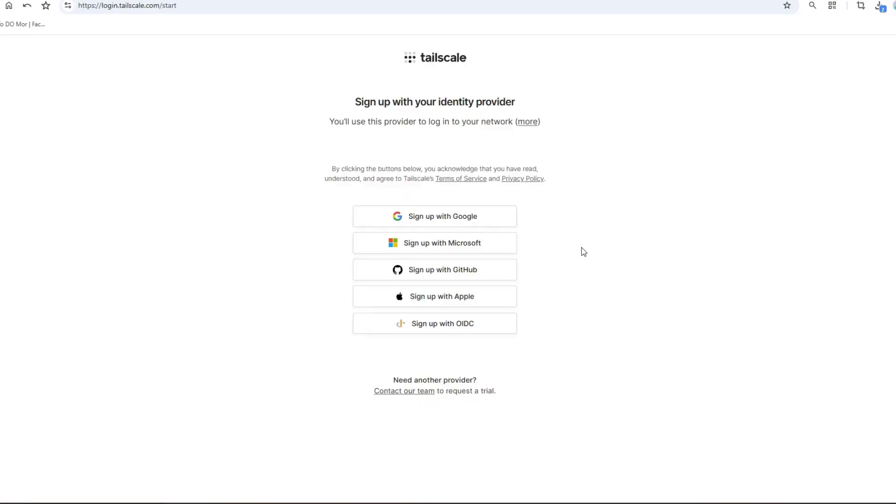
left_click(447, 275)
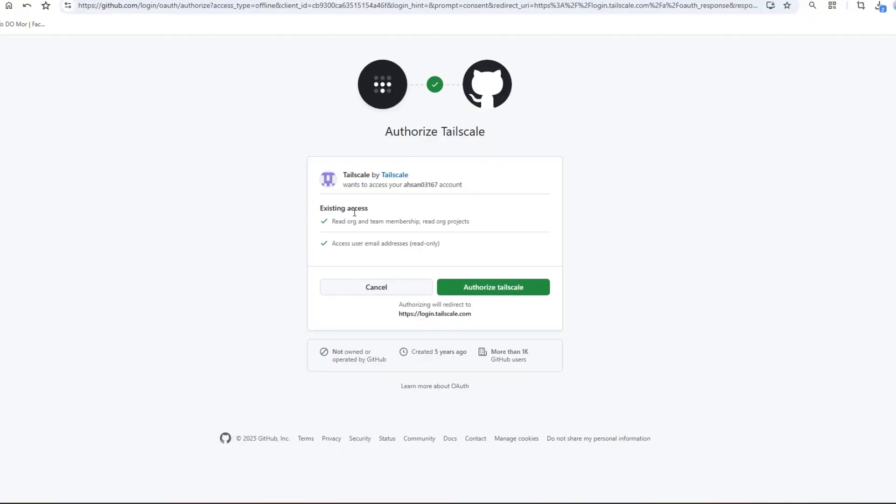
left_click(526, 293)
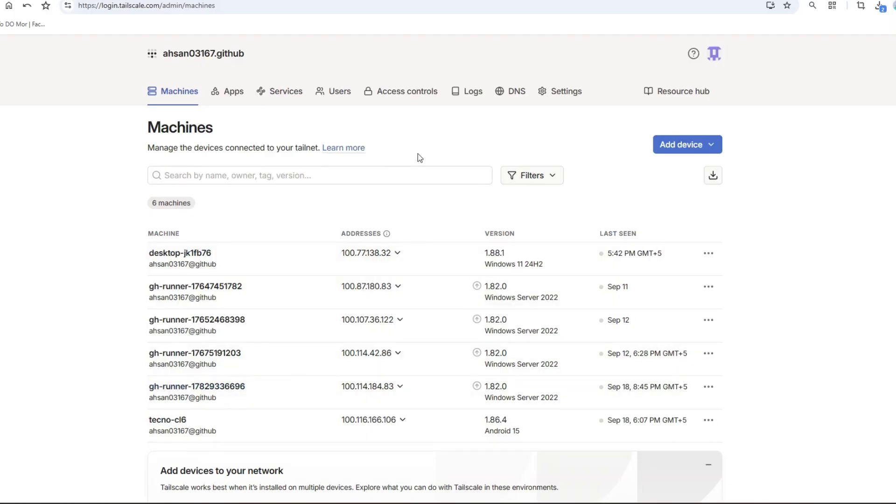
Generate a reusable auth key in the Tailscale personal key settings and copy it to the clipboard.
left_click(562, 94)
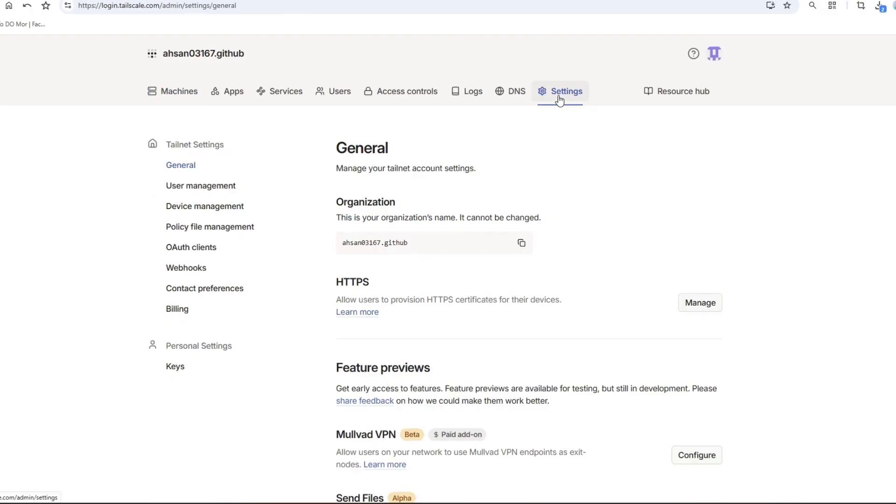
left_click(176, 368)
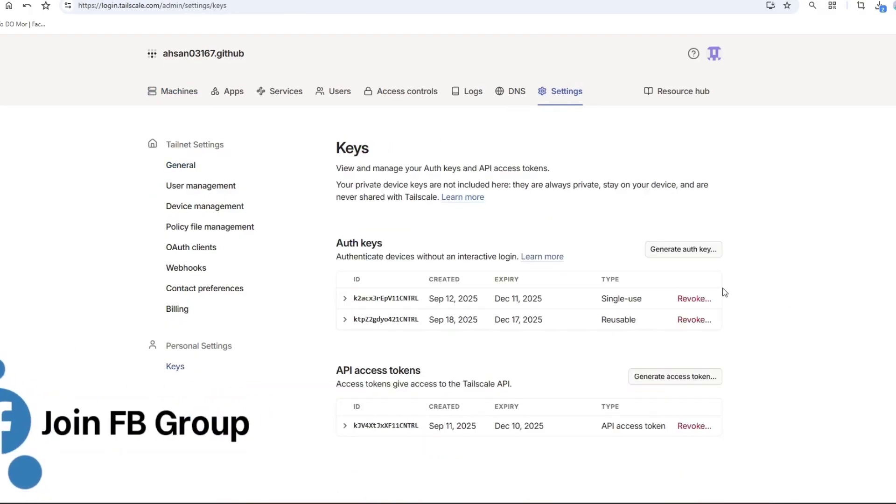
left_click(711, 252)
left_click(542, 149)
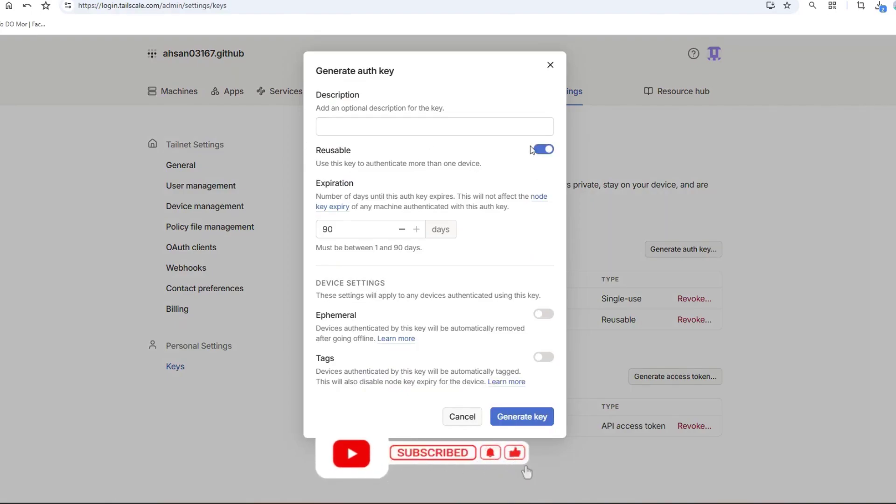
left_click(530, 411)
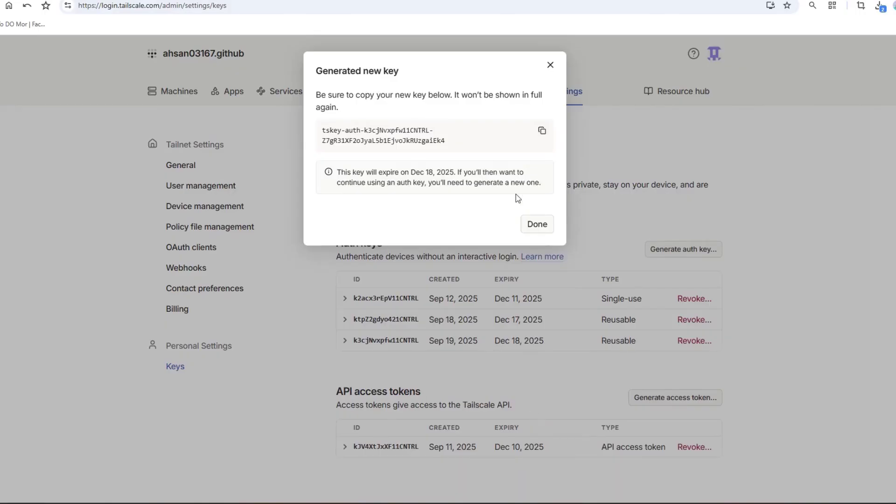
left_click(539, 132)
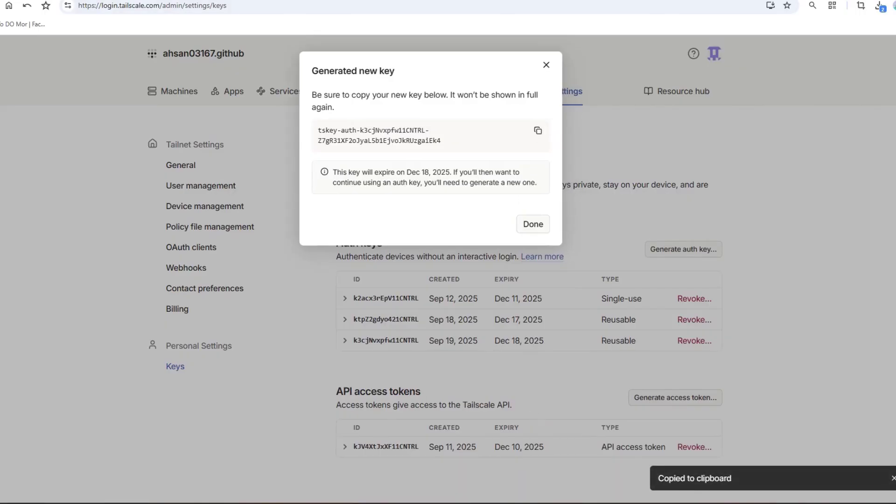
Return to the rdp4 repository on GitHub and open its Actions secrets and variables settings.
key("ctrl+Tab")
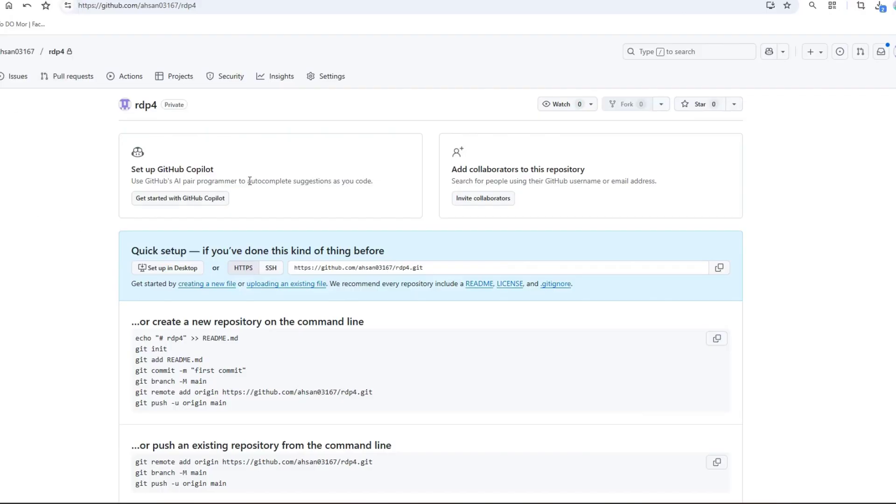
left_click(325, 77)
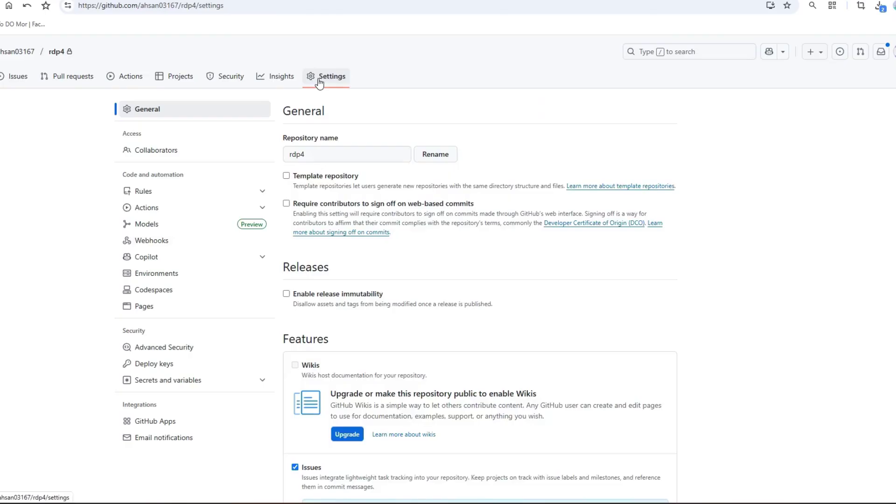
left_click(216, 379)
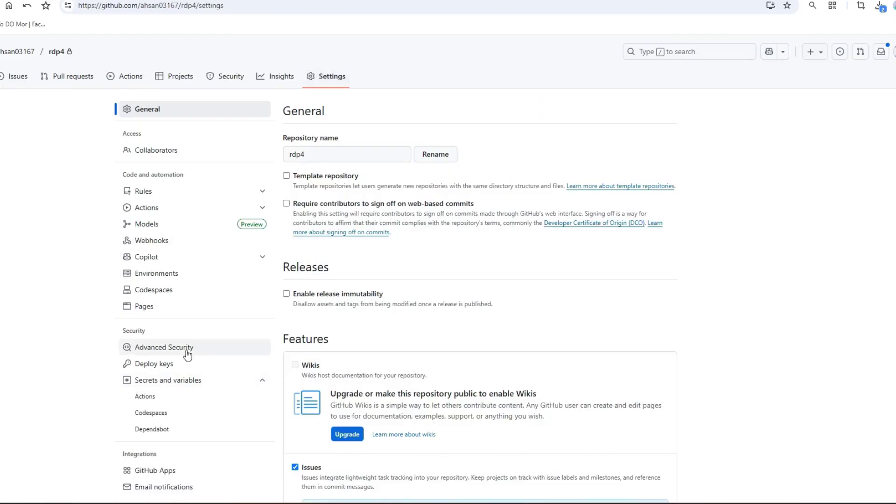
left_click(206, 398)
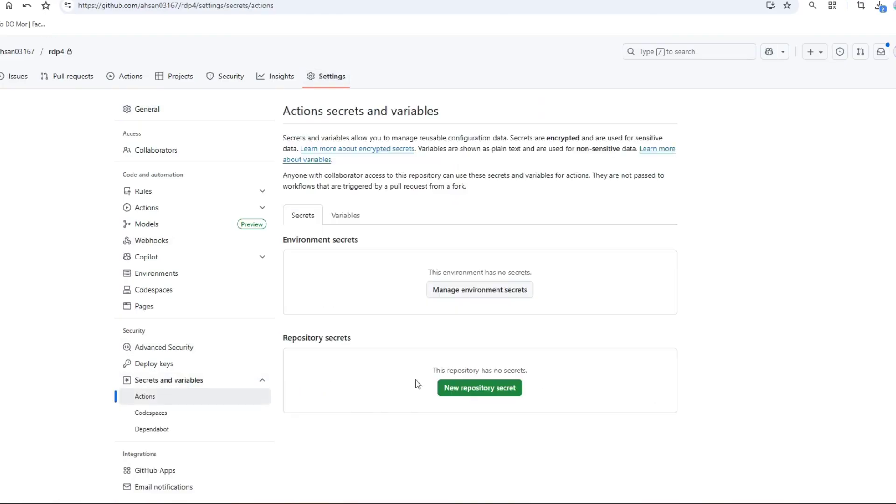
Add a repository secret named TALESCALE_AUTH_KEY and paste the copied Tailscale auth key as its value.
left_click(511, 394)
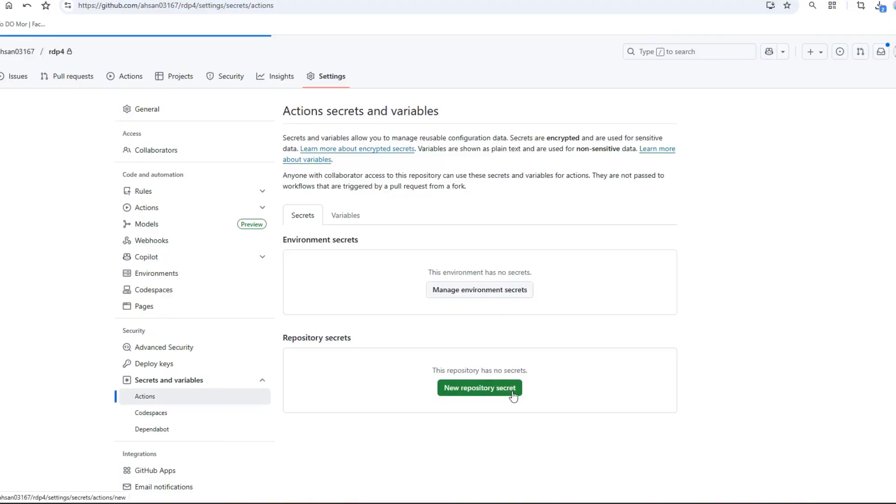
left_click(342, 148)
left_click(371, 175)
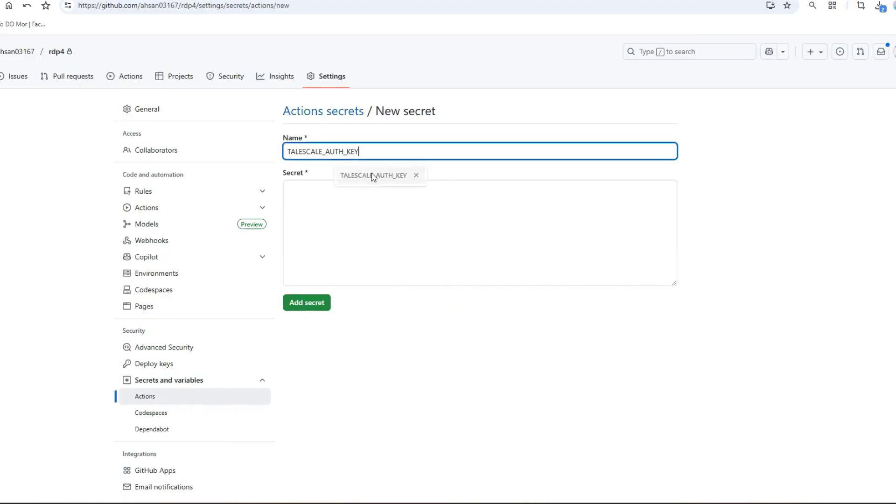
left_click_drag(358, 150, 285, 159)
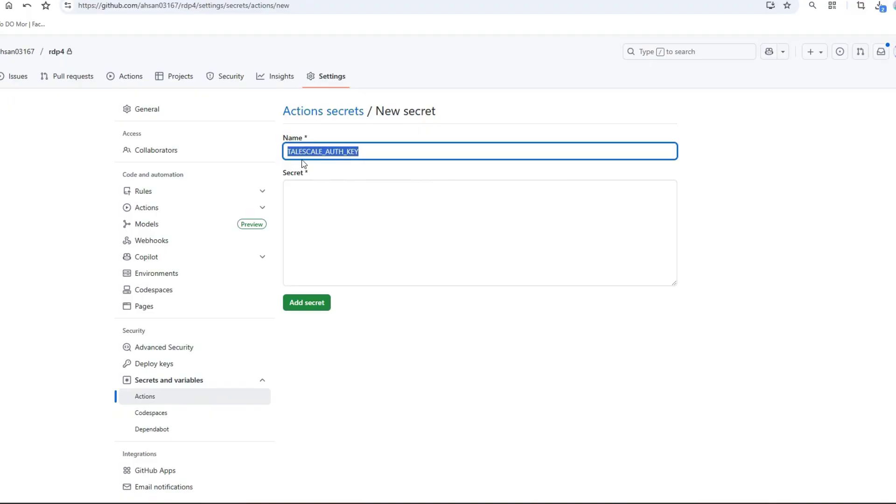
left_click(321, 152)
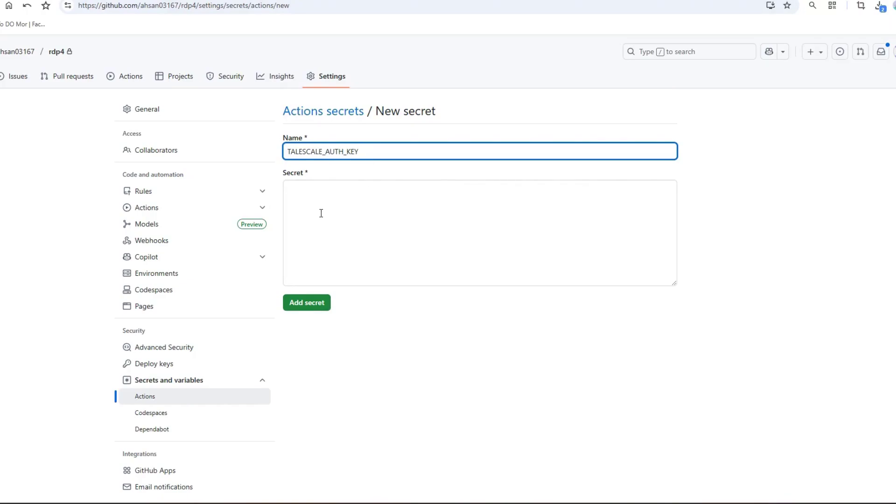
right_click(329, 191)
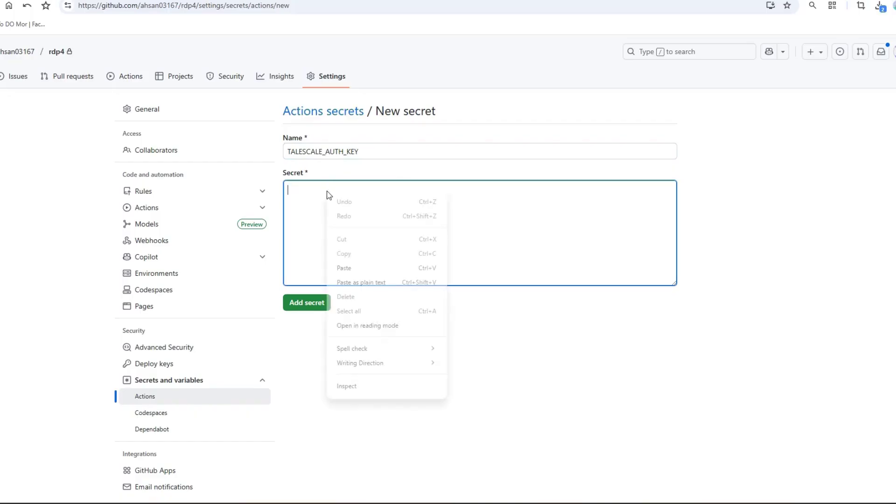
left_click(351, 266)
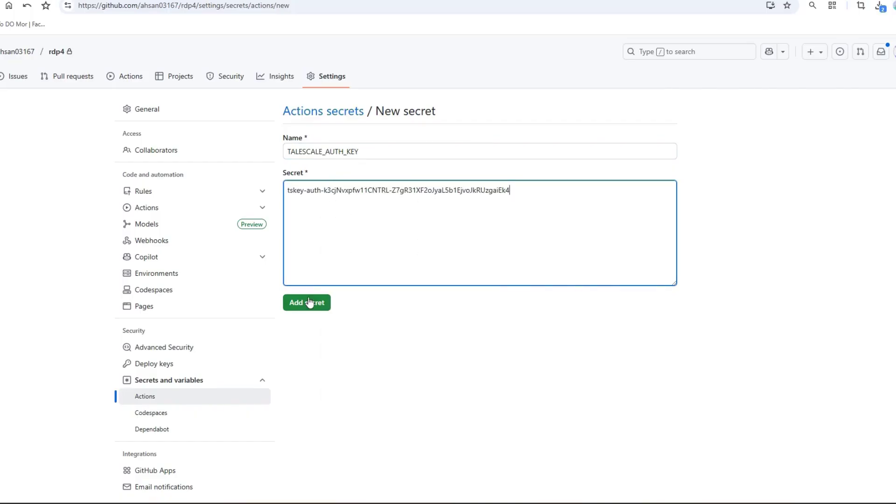
left_click(310, 303)
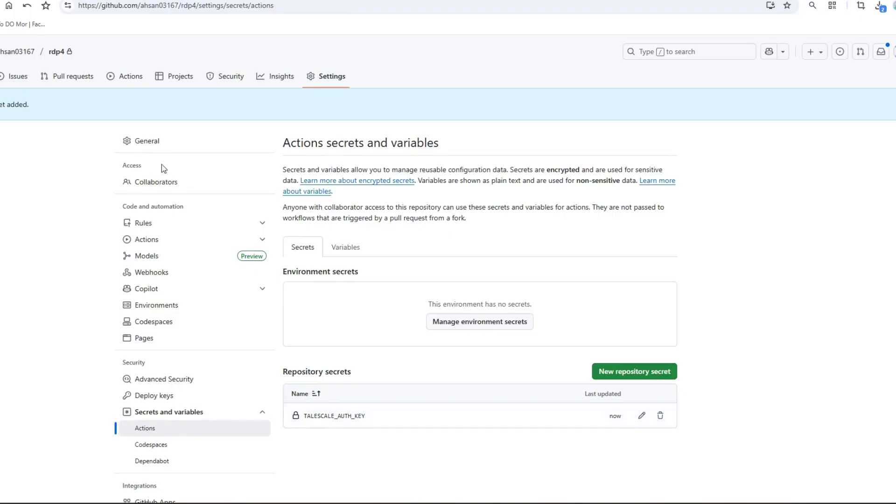
Set up a custom Actions workflow in main.yml with the Tailscale RDP script and commit it with the message "Create main.yml".
left_click(130, 78)
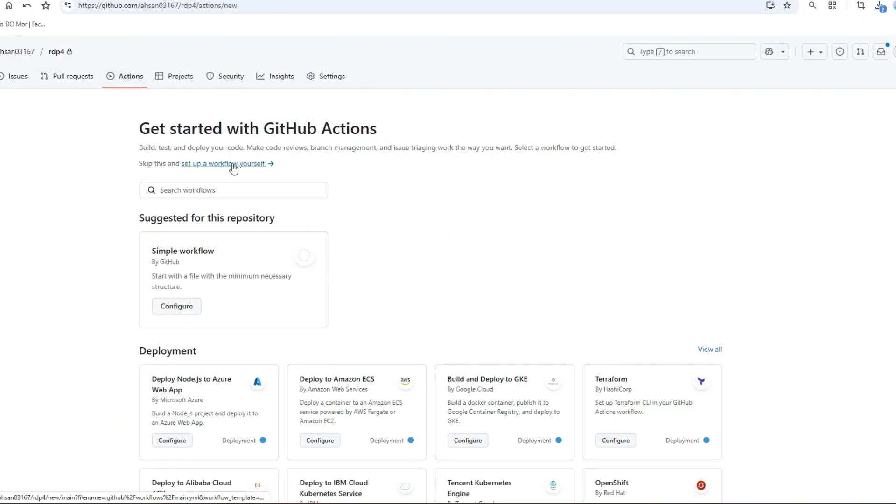
left_click(244, 164)
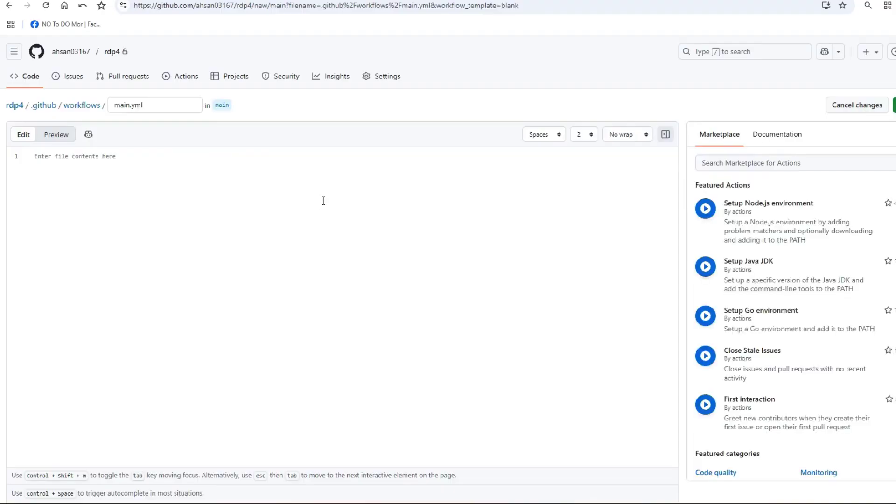
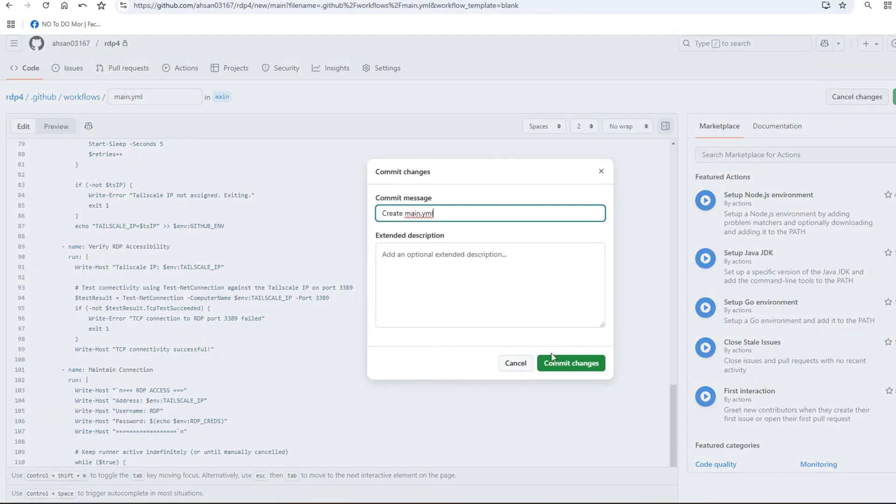
left_click(576, 360)
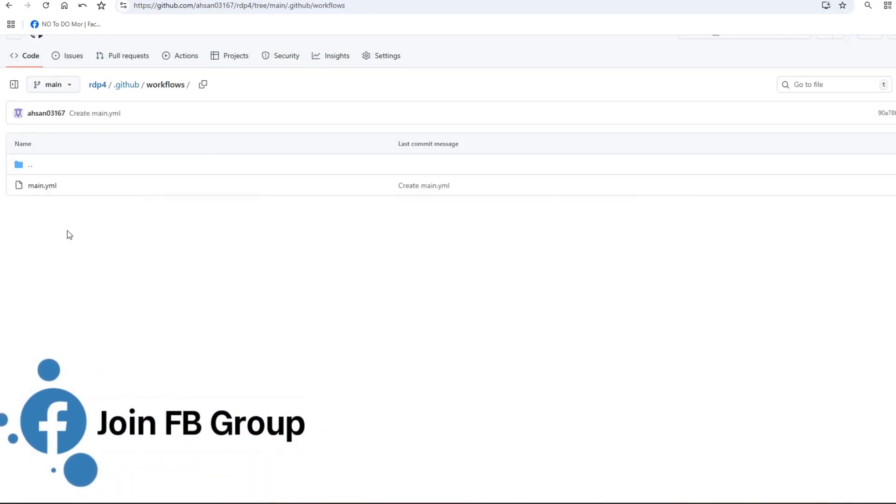
Run the RDP workflow from the main branch and open the secure-rdp job of the new run.
left_click(164, 58)
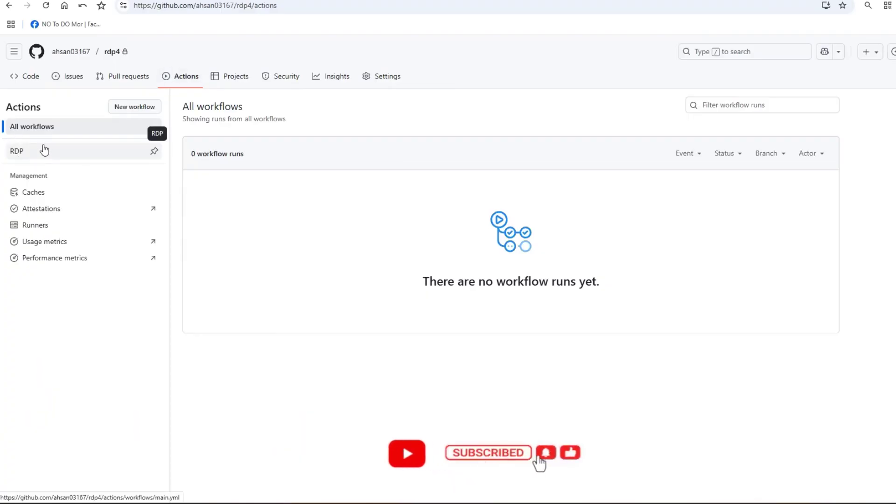
left_click(49, 150)
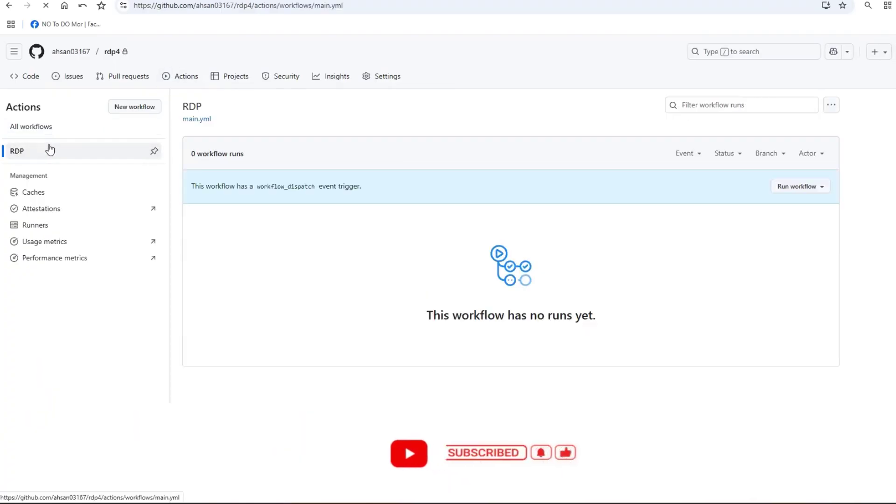
left_click(801, 189)
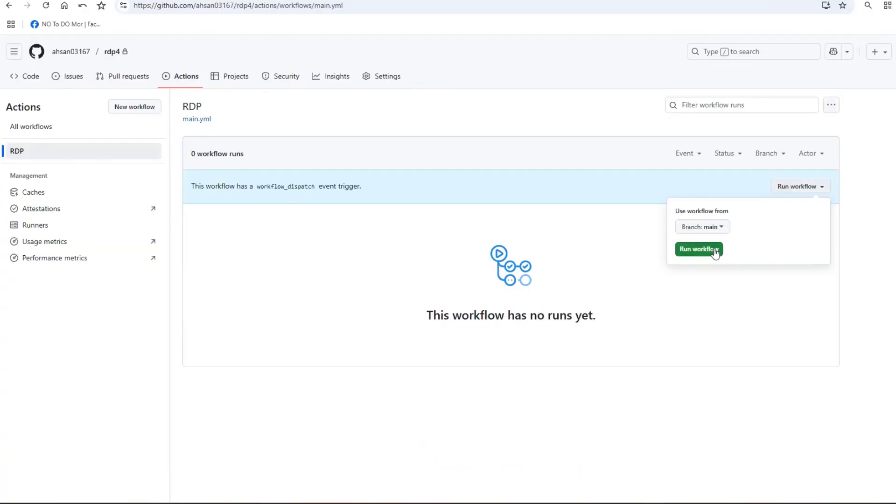
left_click(714, 252)
left_click_drag(17, 103, 147, 110)
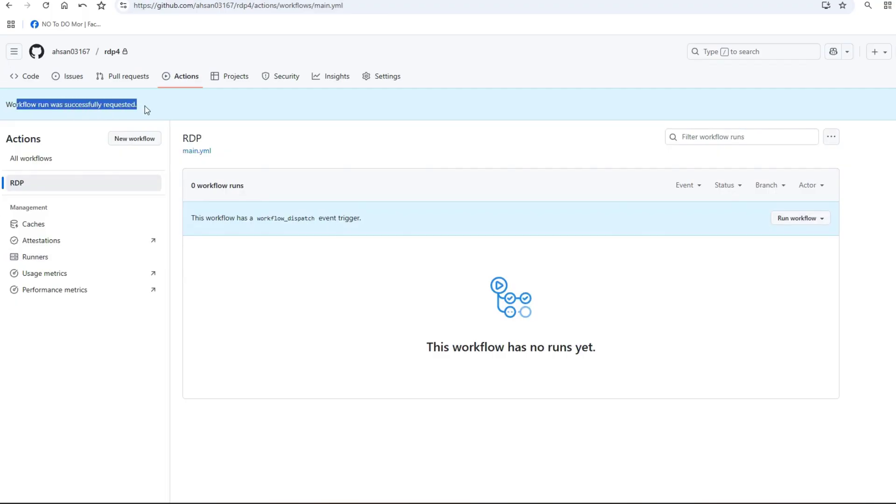
left_click(283, 260)
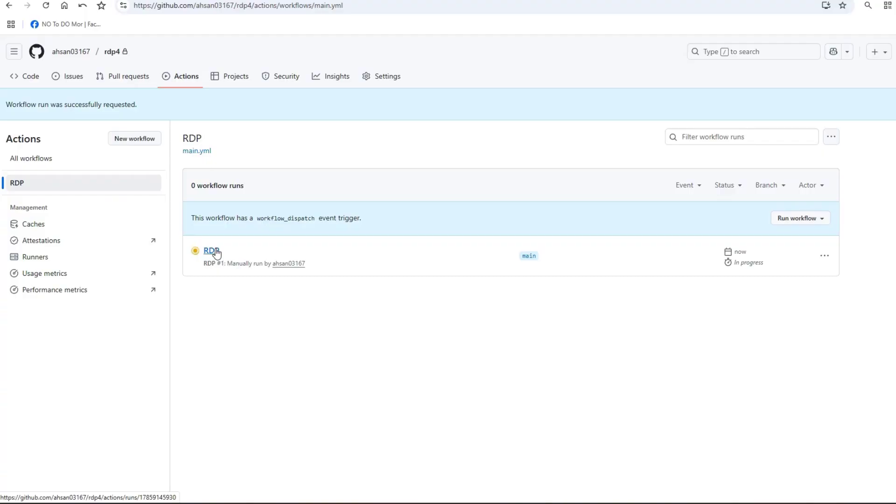
left_click(215, 251)
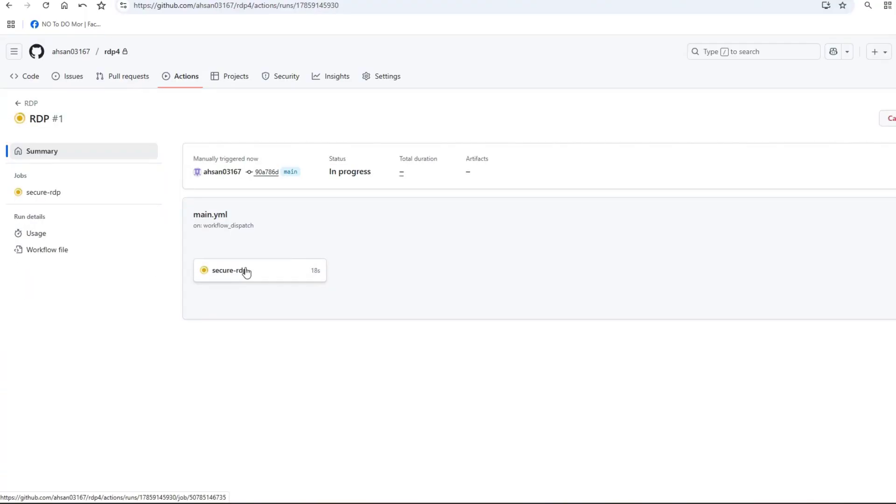
left_click(247, 272)
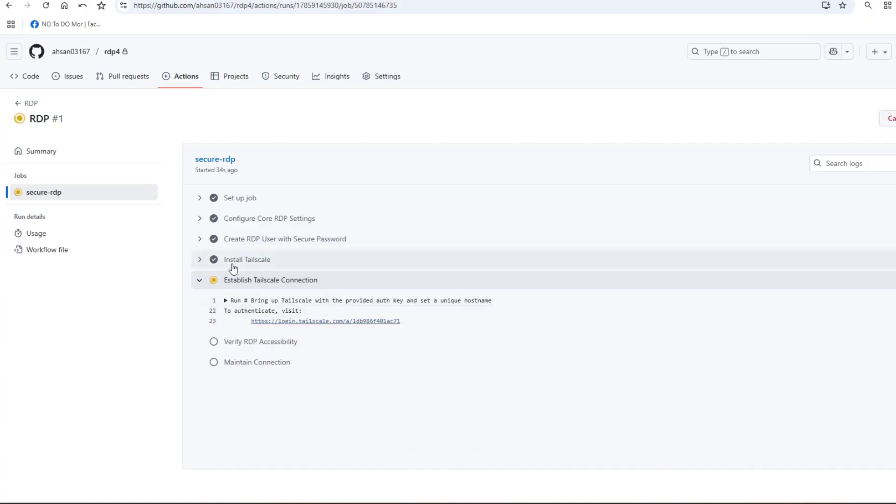
Connect the runner device to the tailnet through the job log's authentication link and check it in the Tailscale machines list.
left_click(326, 321)
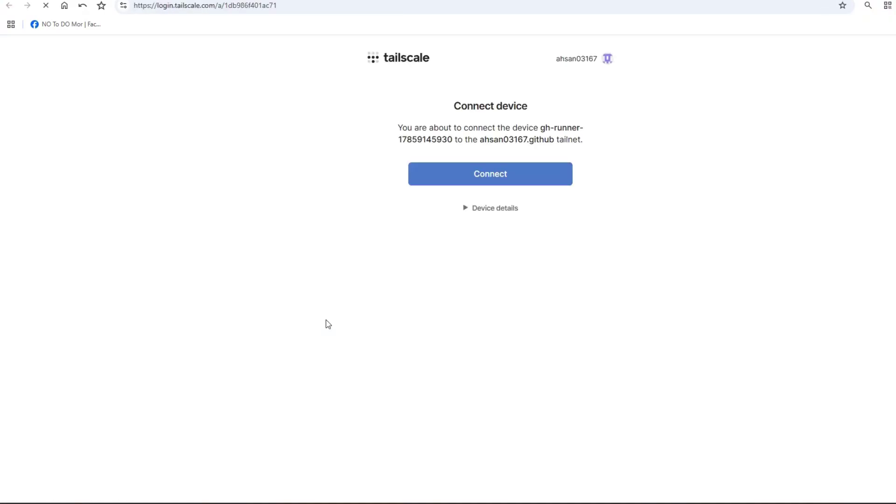
left_click(503, 184)
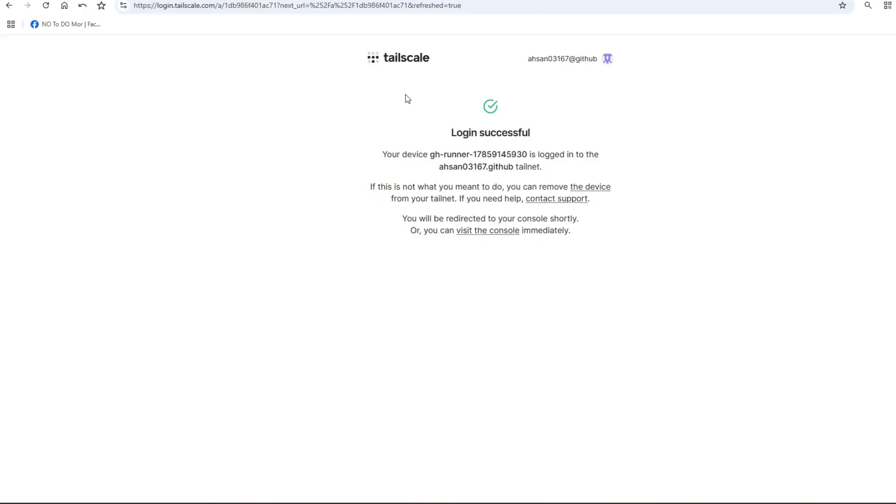
left_click_drag(457, 135, 530, 135)
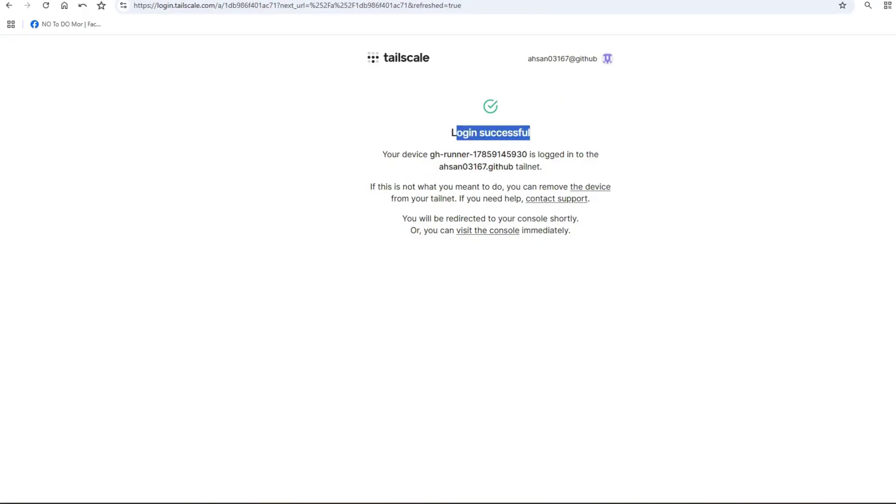
key("ctrl+w")
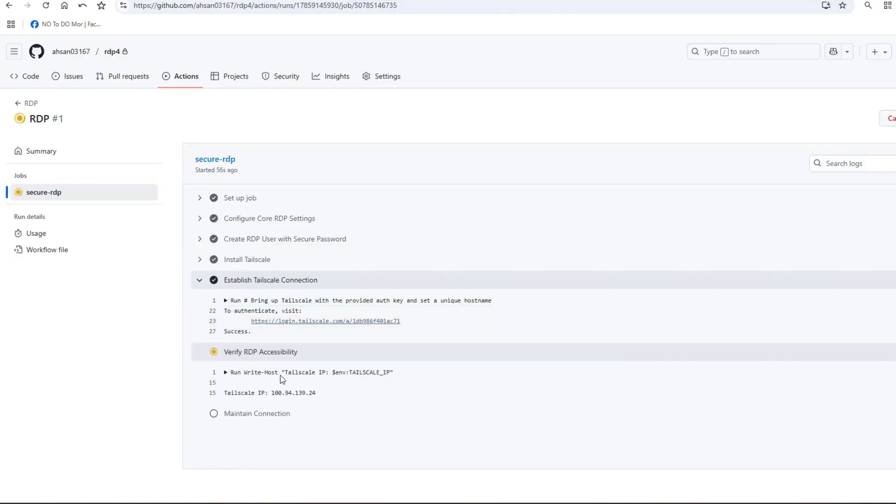
key("ctrl+Tab")
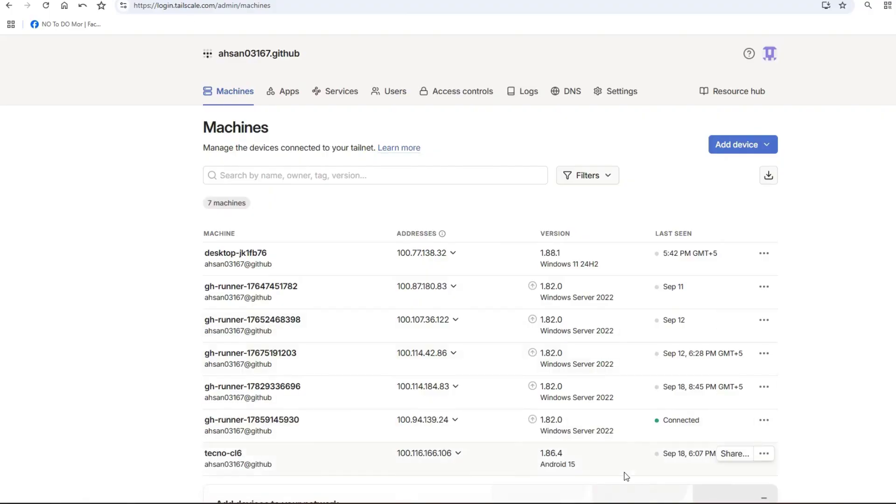
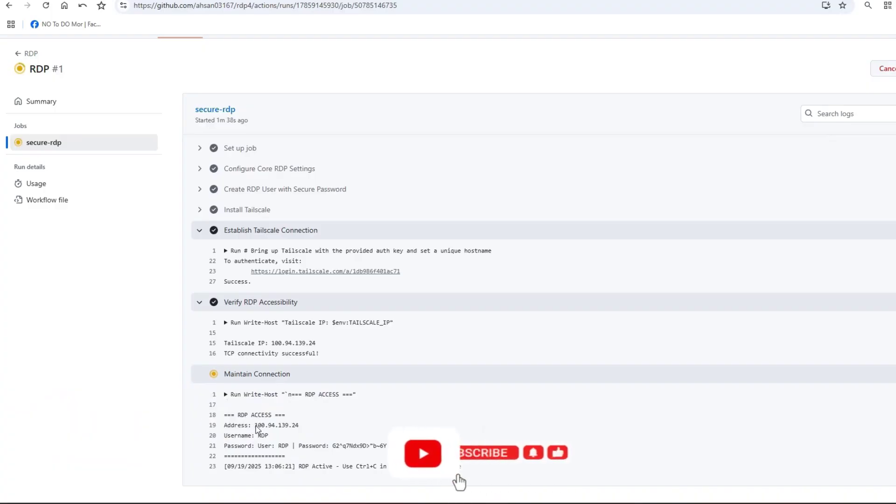
Copy the RDP address 100.94.139.24 from the job log, switch to Remote Desktop Connection and set it as the computer.
left_click_drag(255, 425, 299, 426)
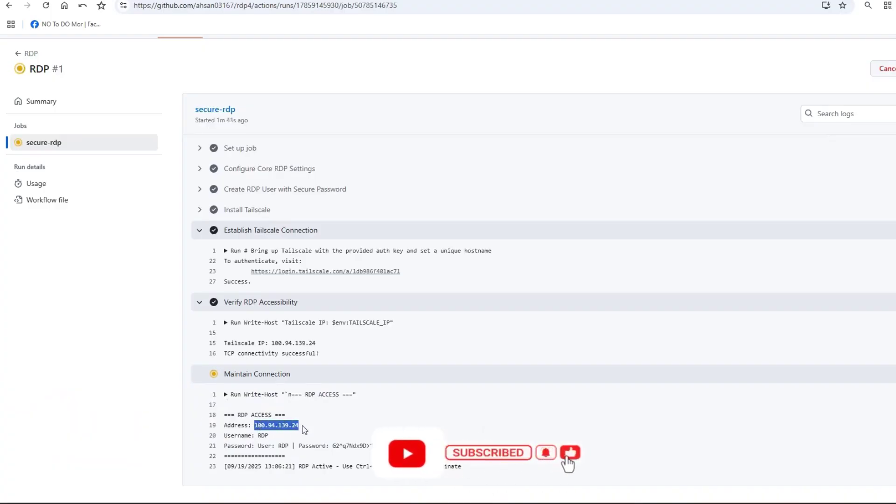
right_click(281, 433)
left_click(310, 314)
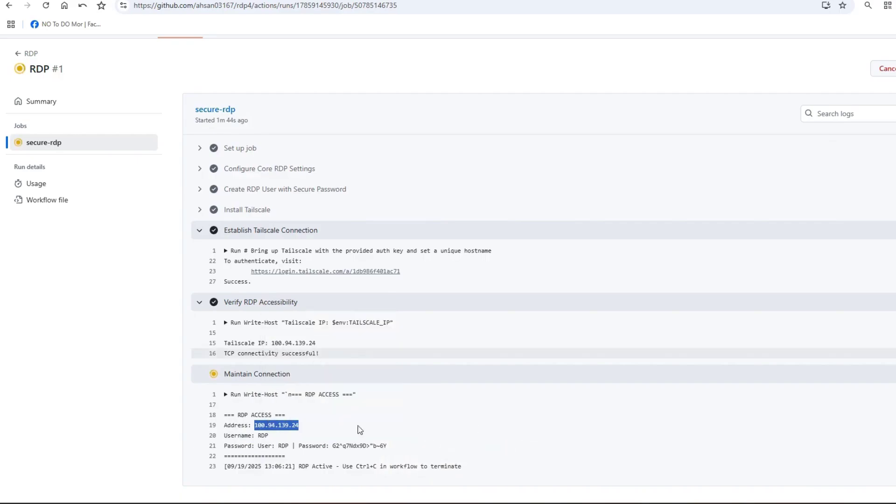
key("super")
type("re")
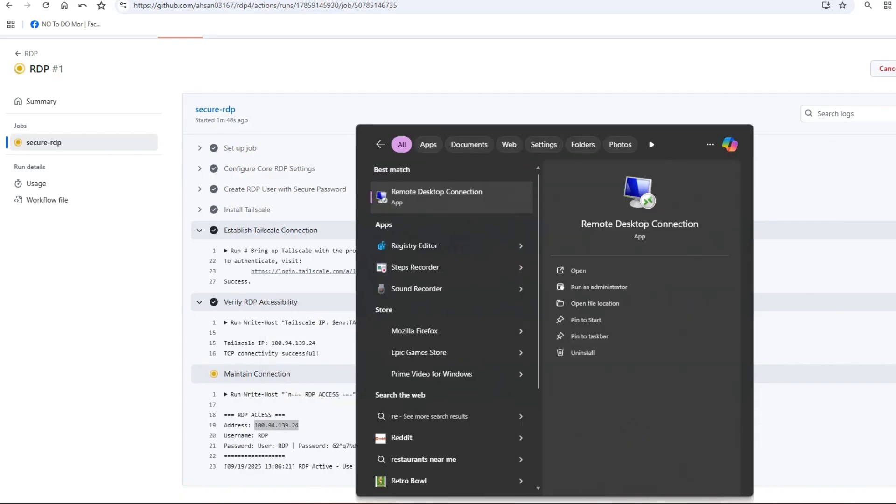
key("Return")
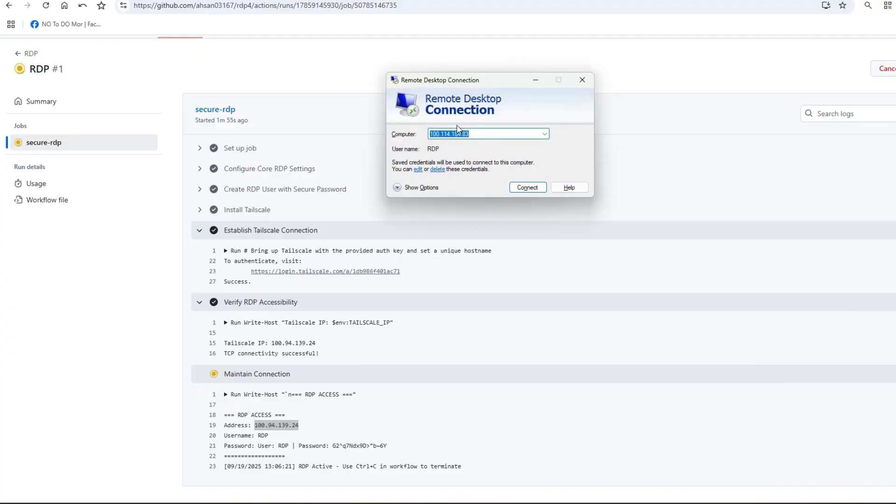
key("ctrl+v")
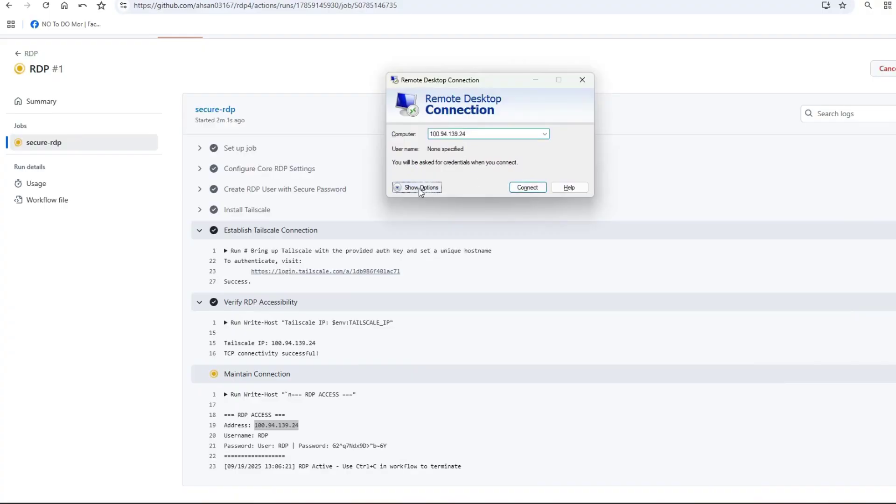
Try to connect to the remote computer with user name RDP and saving of credentials allowed, then close Remote Desktop Connection.
left_click(434, 187)
left_click(490, 185)
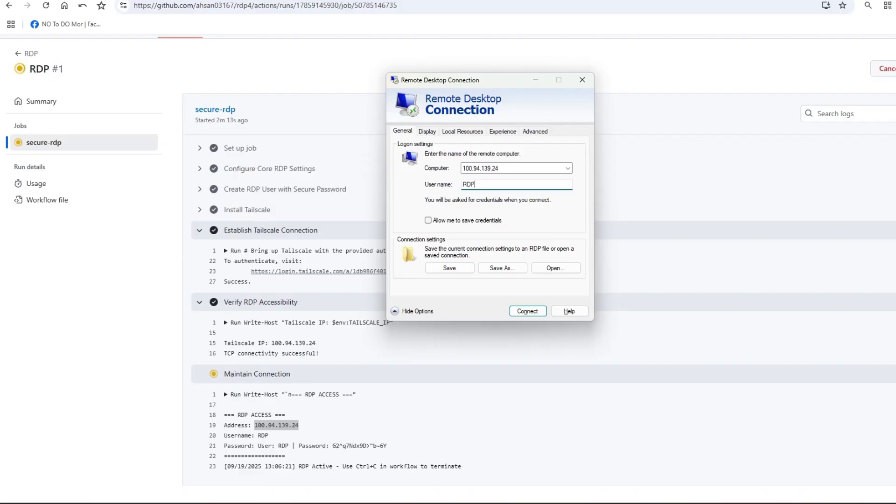
left_click(429, 220)
left_click(532, 310)
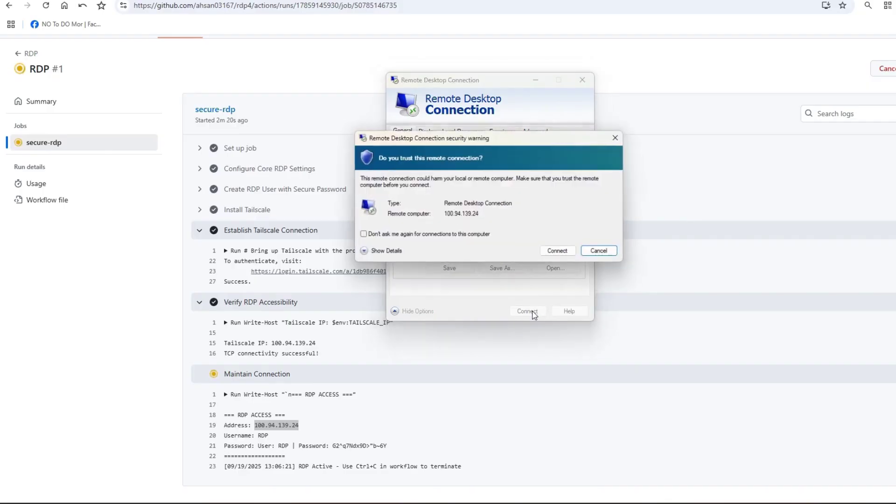
left_click(560, 253)
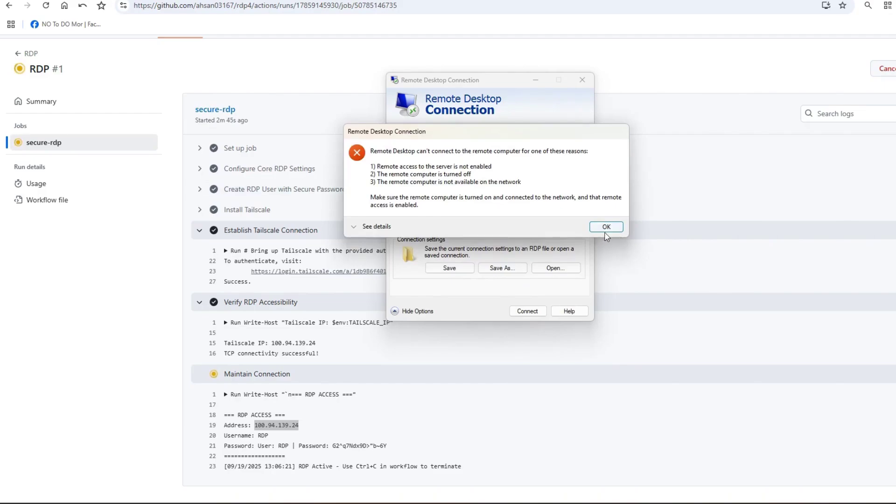
left_click(615, 230)
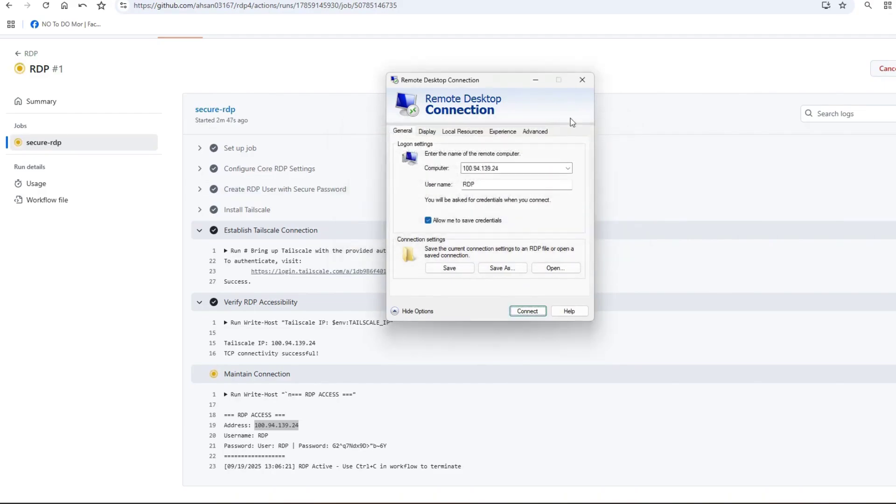
left_click(582, 79)
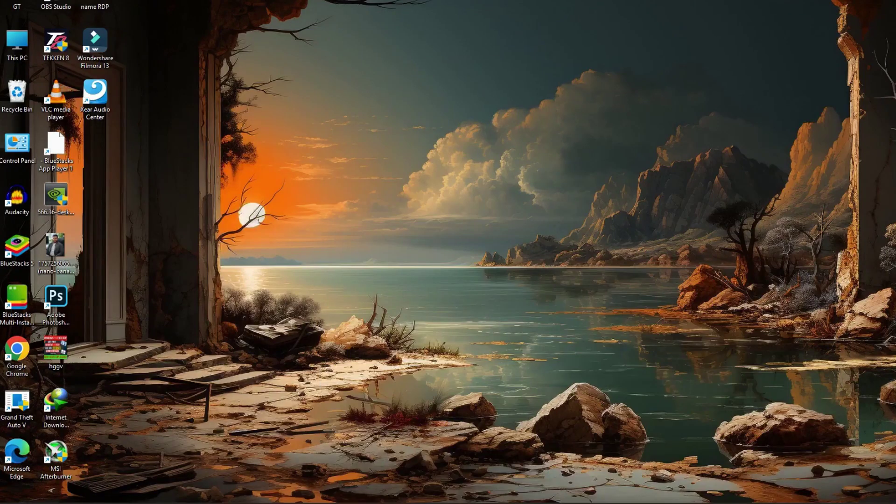
Install Tailscale on this PC by running its setup file from the Downloads folder.
key("super+e")
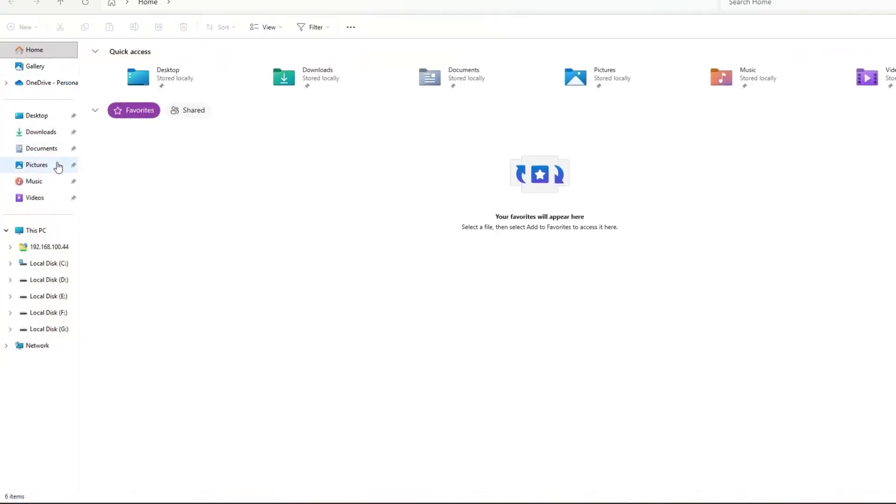
left_click(41, 132)
left_click(113, 96)
double_click(114, 97)
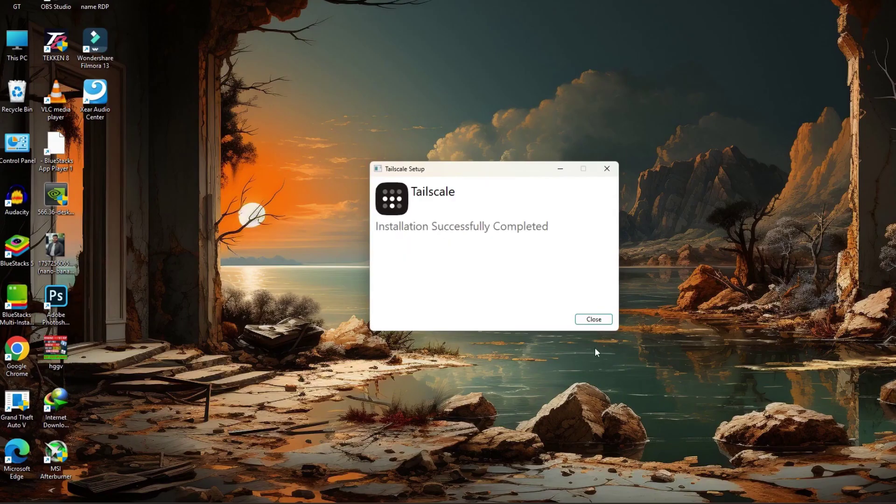
left_click(609, 322)
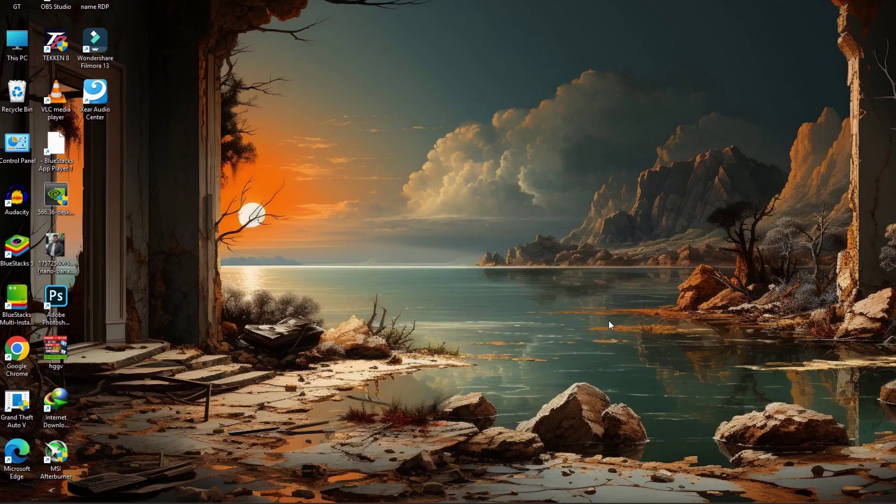
Connect the local Tailscale client to the tailnet and check its connection status.
left_click(593, 501)
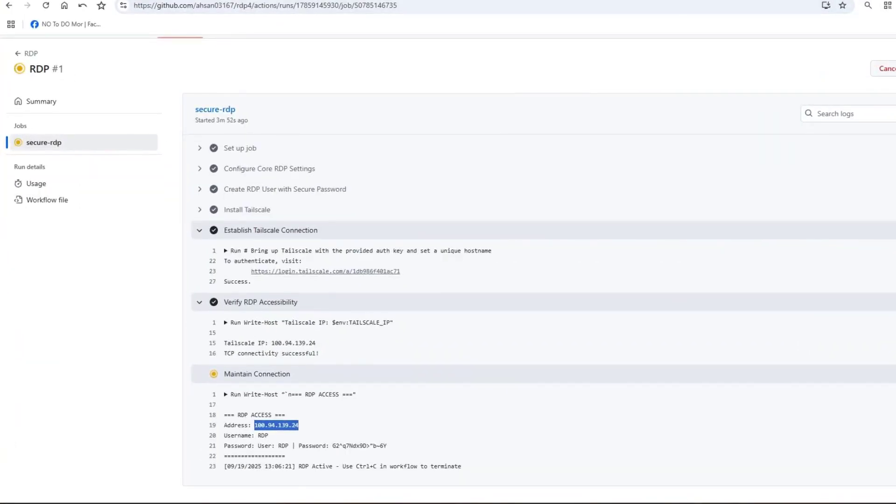
left_click(850, 501)
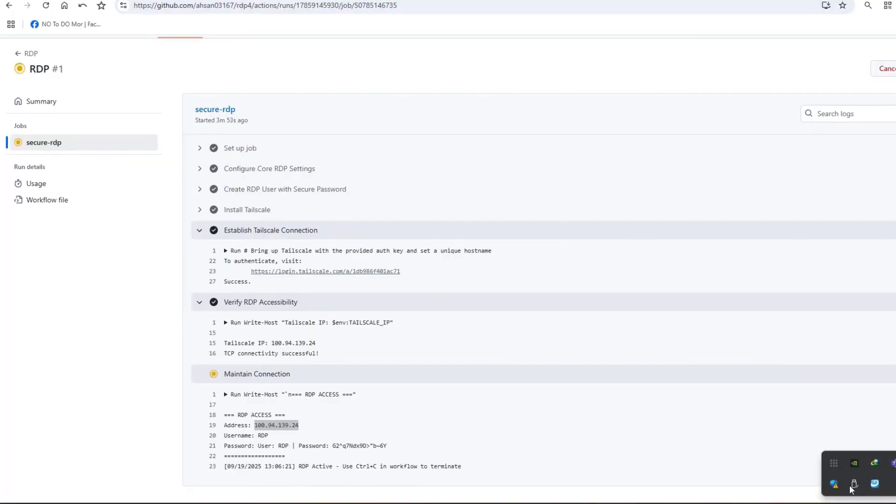
right_click(833, 461)
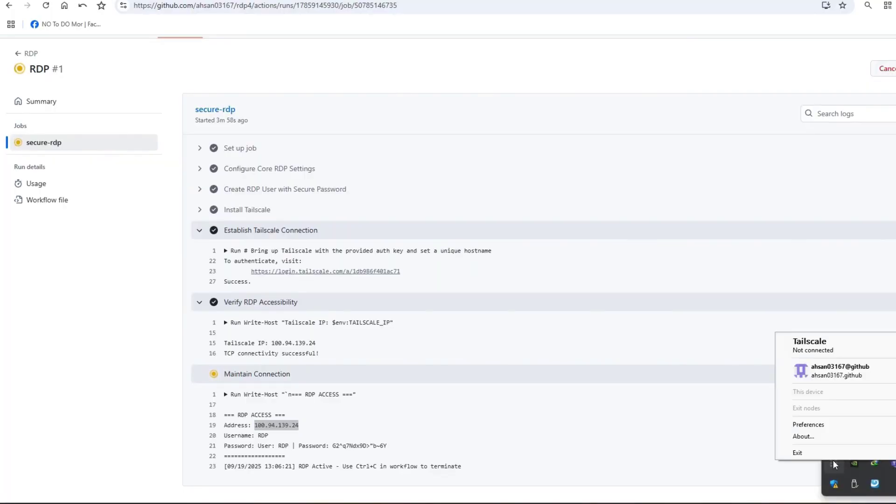
left_click(840, 344)
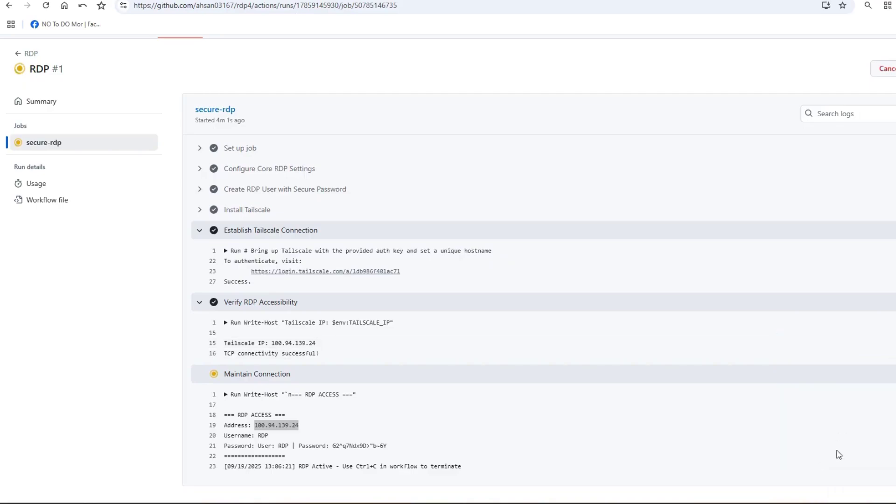
right_click(833, 462)
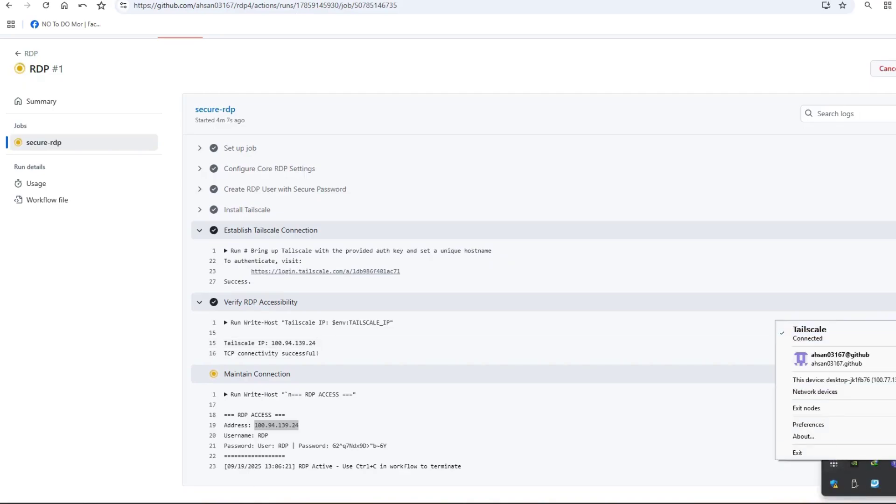
Open the Tailscale admin console's Machines list and check that the local PC is connected to the tailnet.
left_click(836, 359)
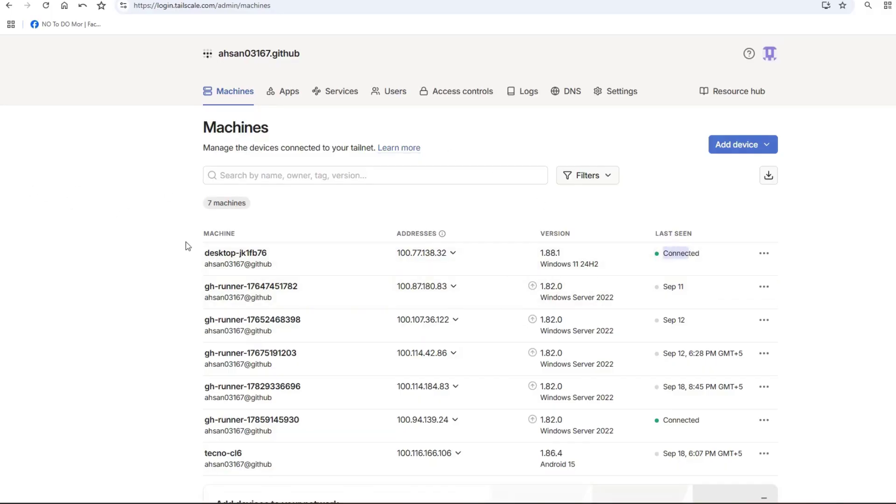
left_click_drag(185, 242, 315, 249)
left_click(315, 250)
Copy the RDP address 100.94.139.24 from the job log again, reopen Remote Desktop Connection and set it as the computer.
mouse_move(615, 503)
key("ctrl+Tab")
right_click(297, 429)
left_click(340, 314)
key("super")
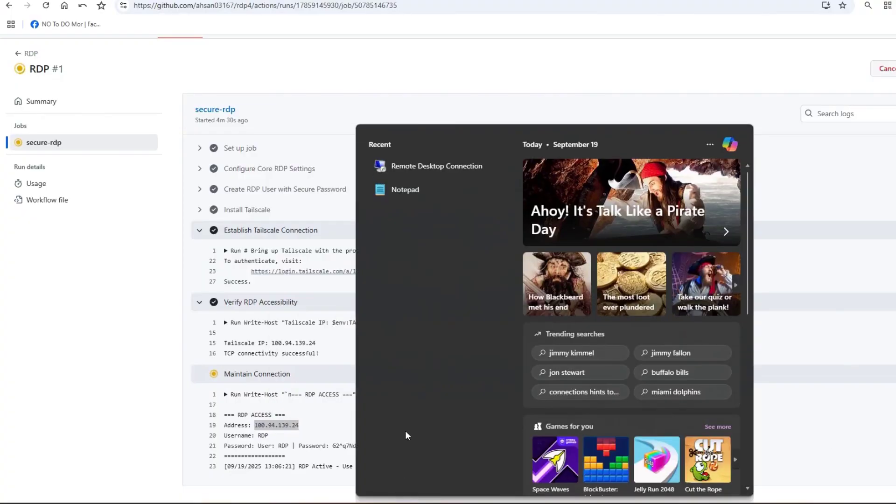
left_click(433, 164)
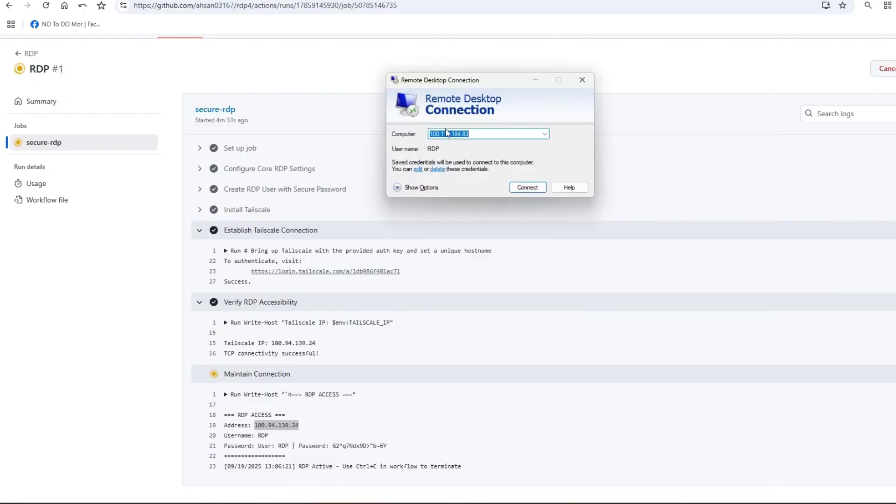
right_click(463, 134)
left_click(490, 180)
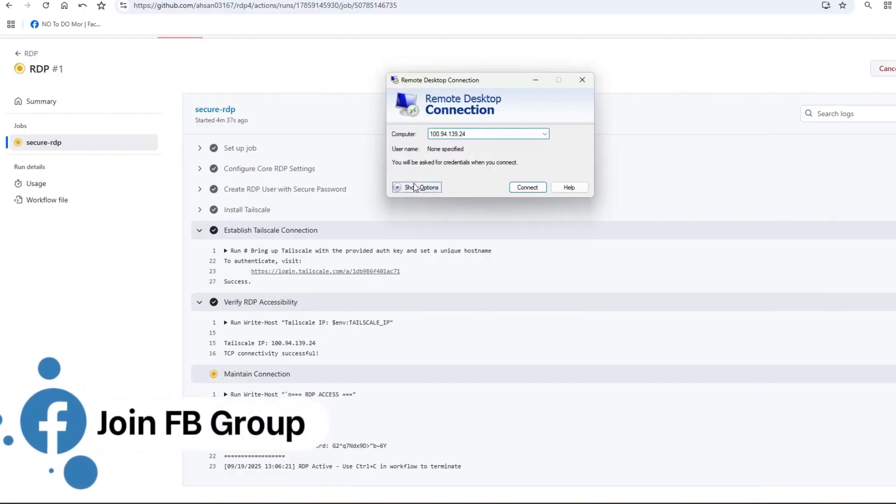
Set the user name to RDP, allow credentials to be saved and start connecting to the remote computer.
left_click(415, 187)
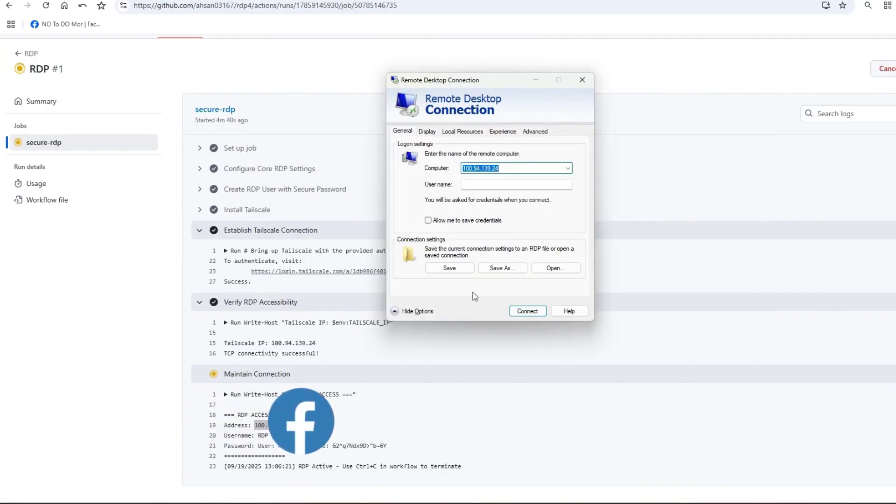
left_click(500, 185)
type("RDP")
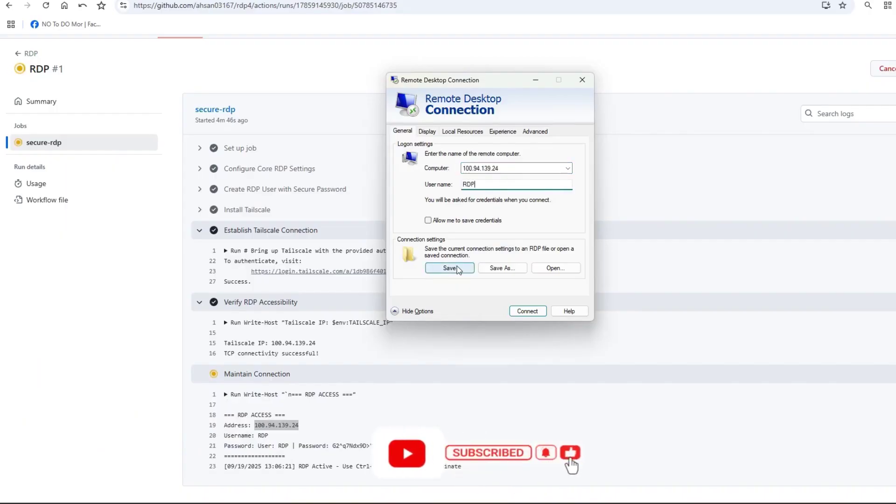
left_click(457, 221)
left_click(528, 311)
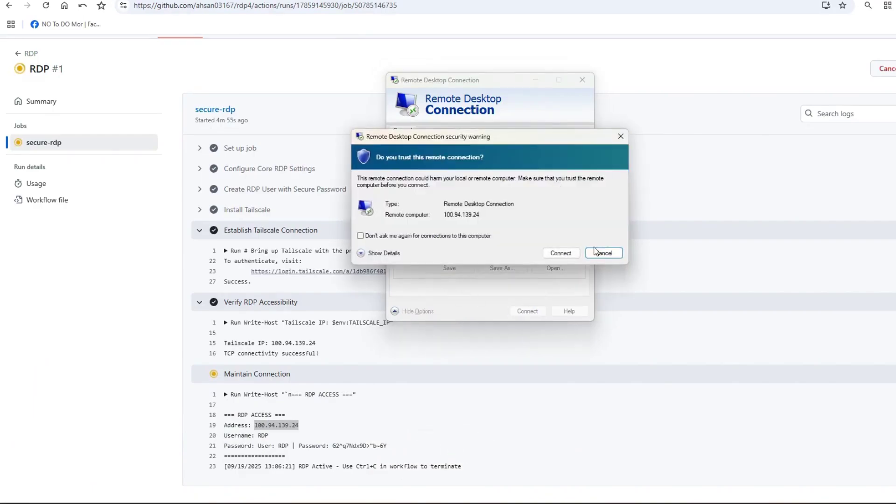
Trust the remote connection without being asked again and continue despite the computer's unverified identity.
left_click(437, 236)
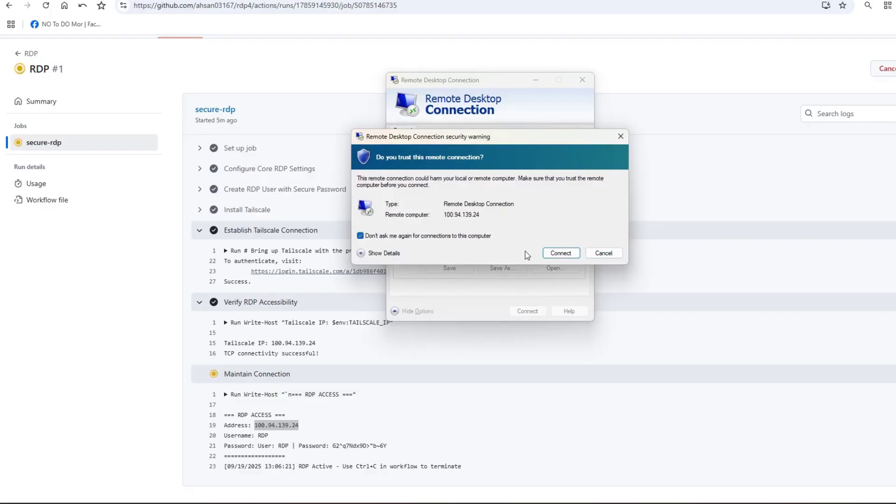
left_click(555, 252)
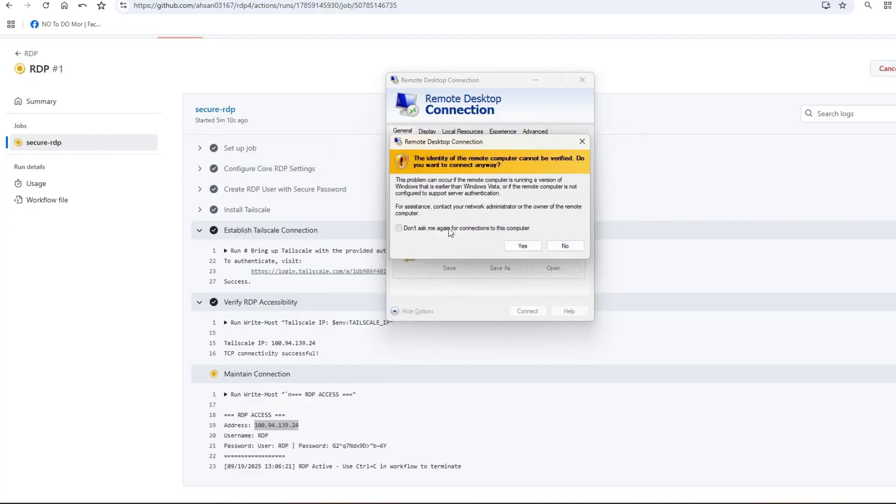
left_click(526, 244)
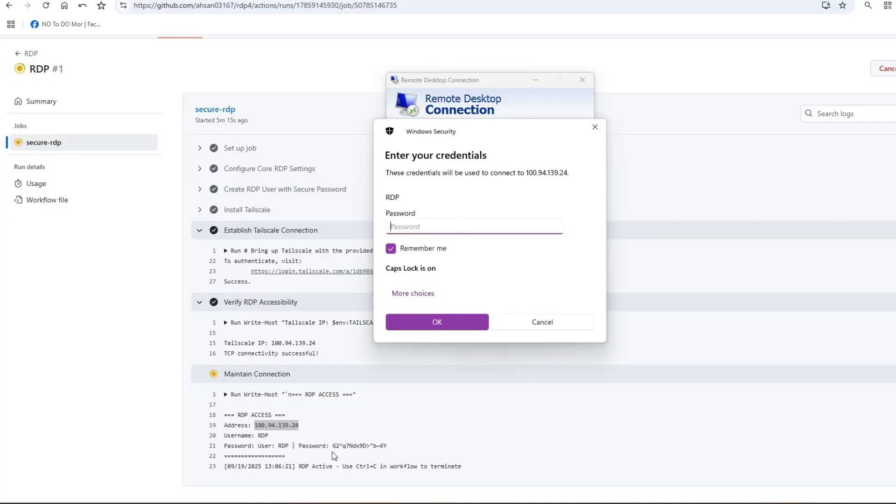
Copy the RDP account password from the job log, paste it into the credentials' password field and sign in.
left_click_drag(334, 447, 387, 445)
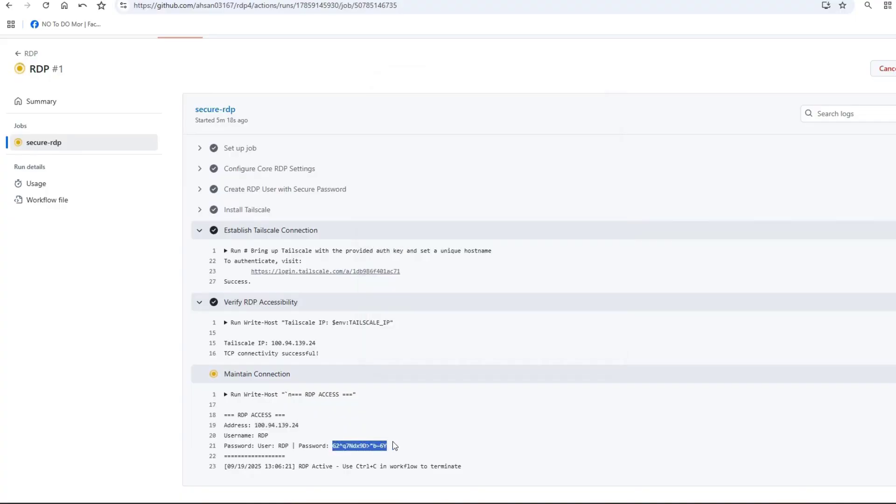
right_click(359, 448)
left_click(368, 316)
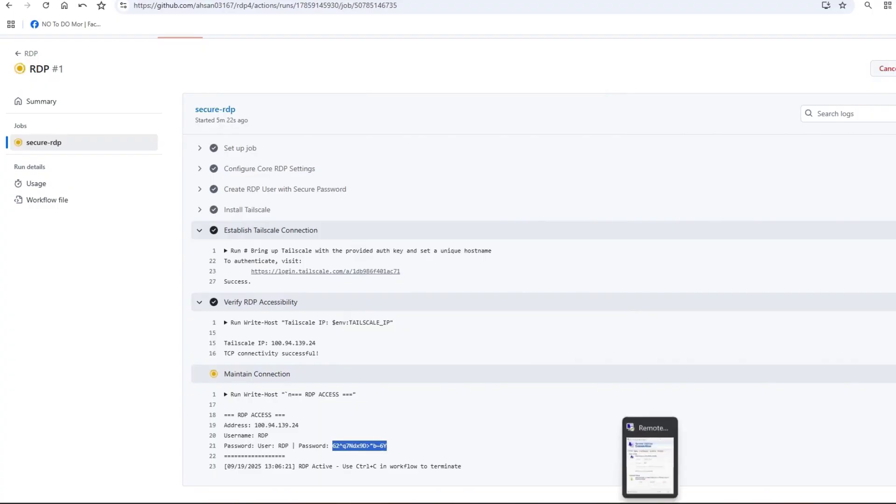
left_click(650, 446)
key("ctrl+v")
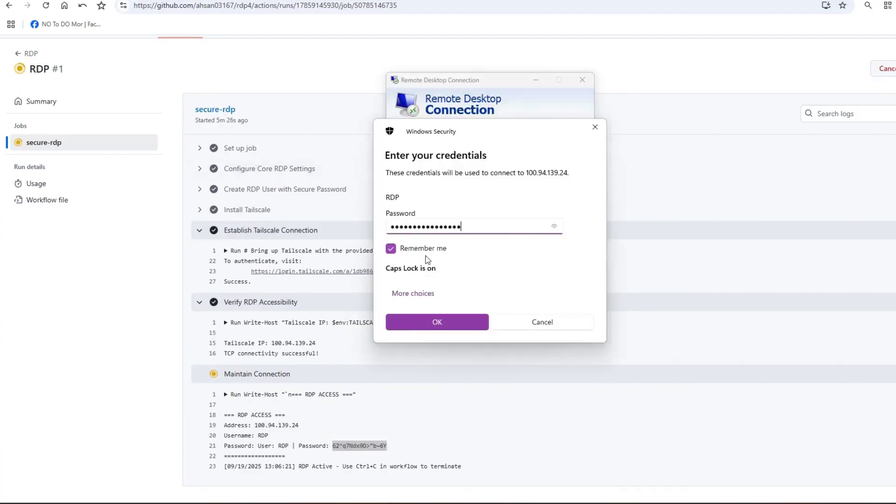
left_click(452, 322)
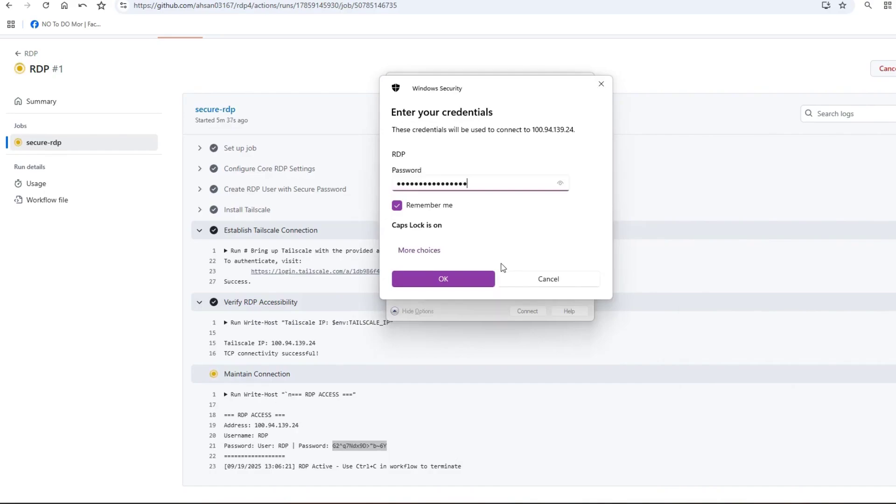
left_click(467, 279)
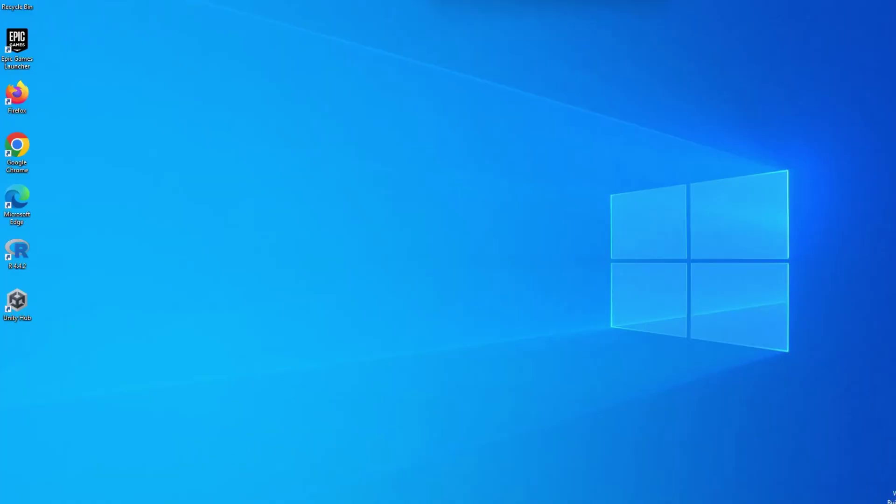
Check the remote machine's drives under This PC and its system properties, closing the File Explorer window when done.
key("super+e")
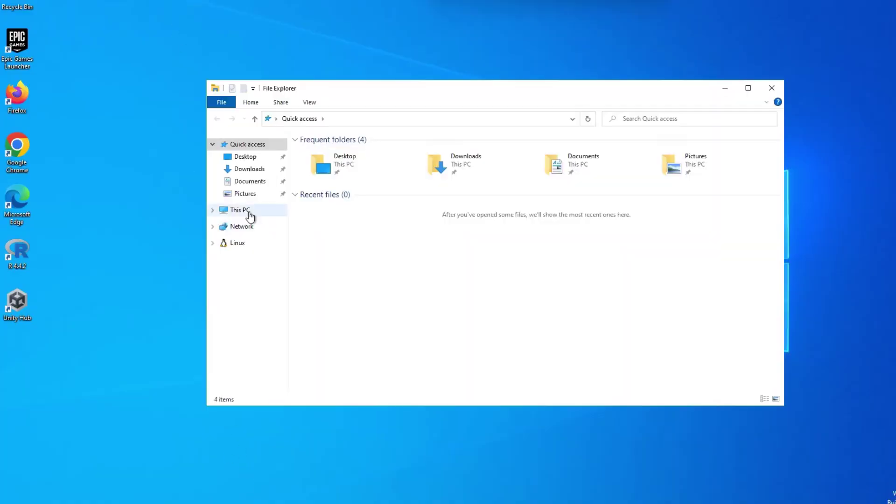
left_click(249, 213)
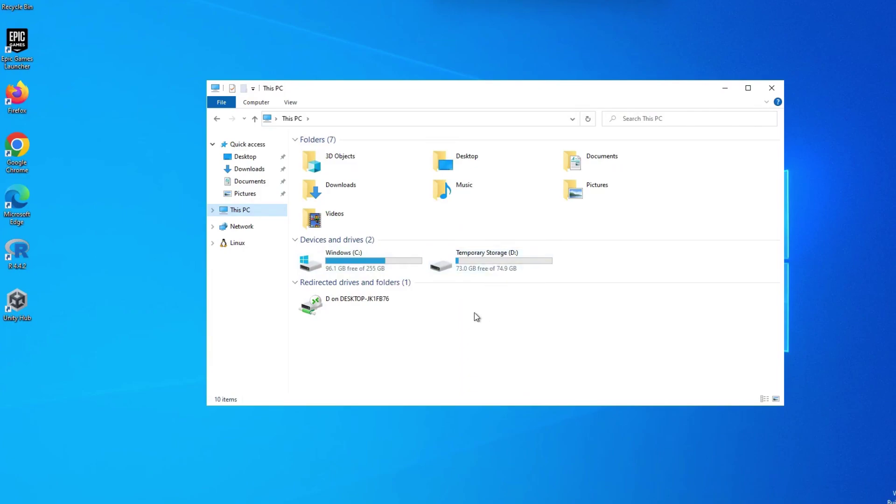
right_click(245, 214)
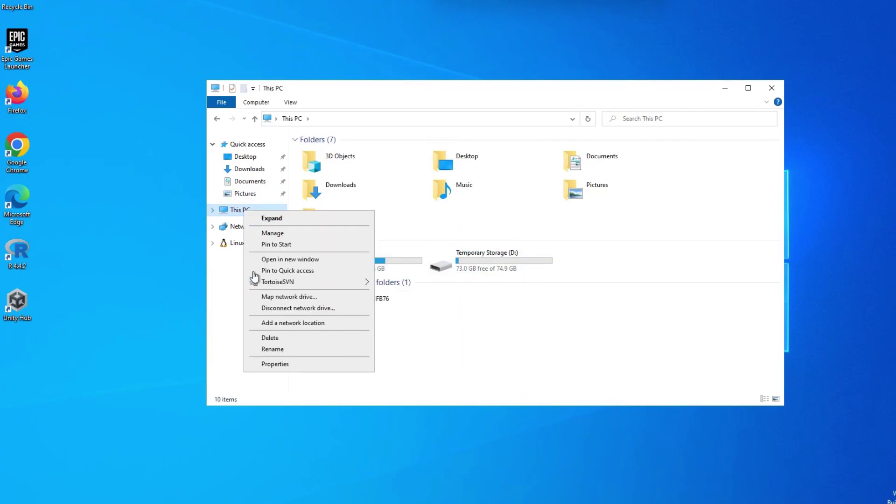
left_click(303, 364)
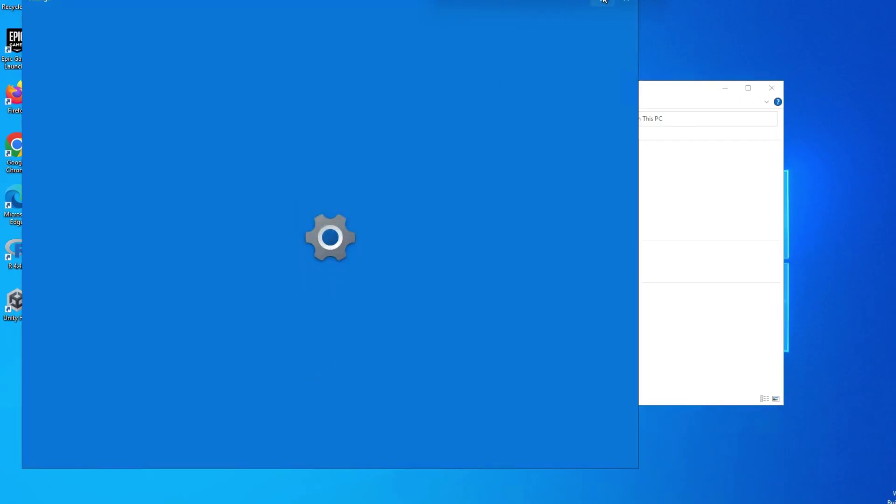
left_click(603, 1)
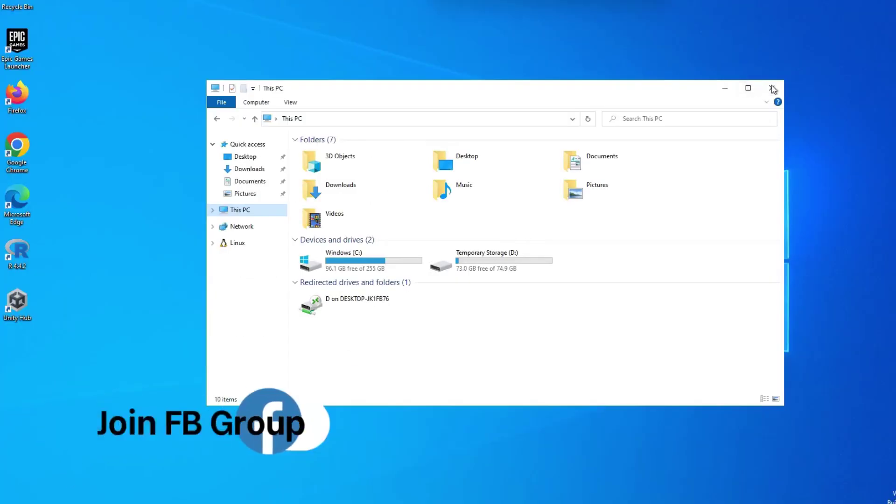
left_click(765, 95)
Start Google Chrome on the remote desktop, dismiss its first-run and ad privacy notices and maximize the window.
double_click(20, 163)
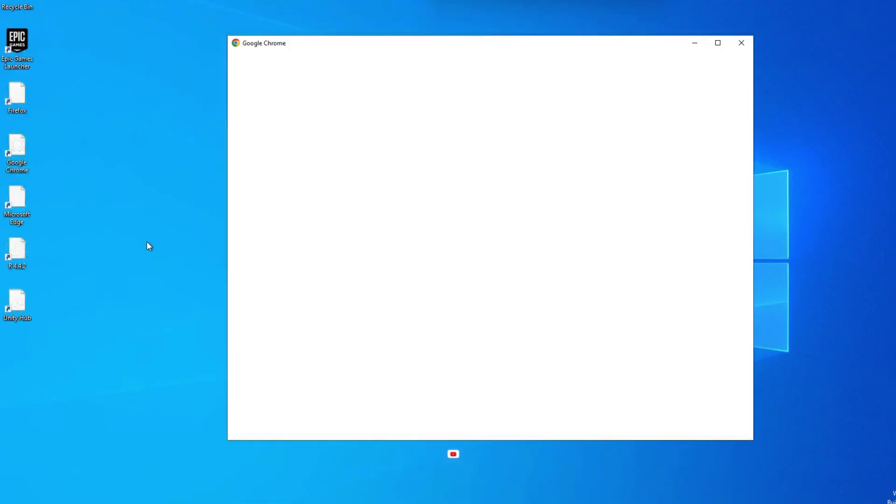
left_click(707, 419)
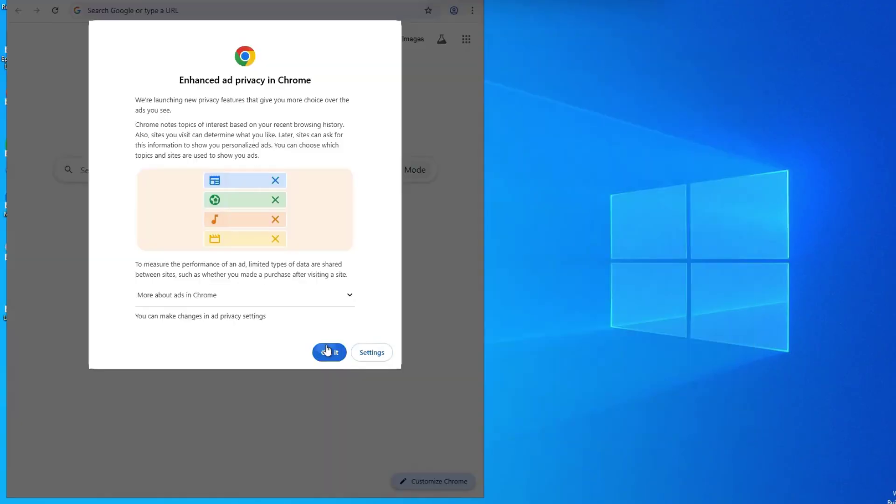
left_click(328, 351)
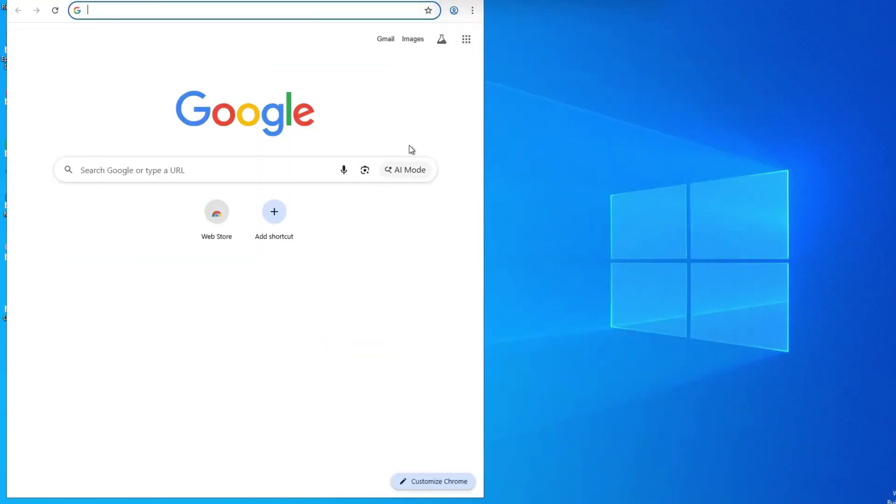
key("super+Up")
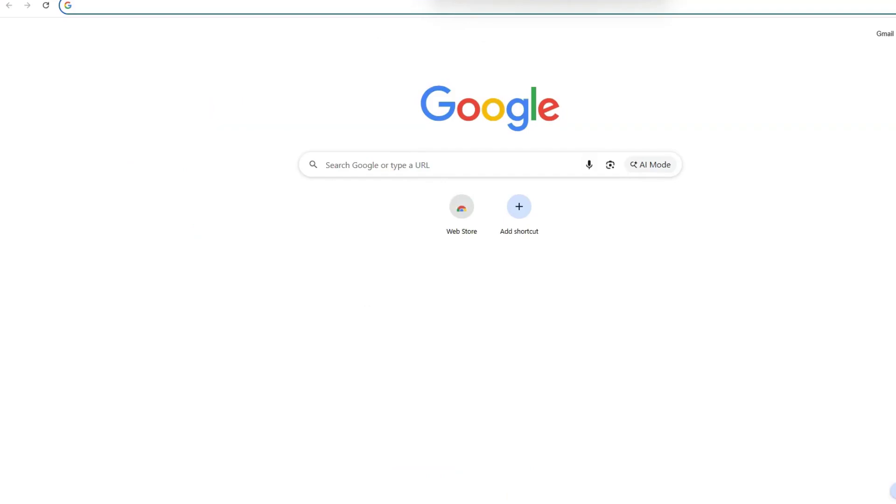
left_click(275, 235)
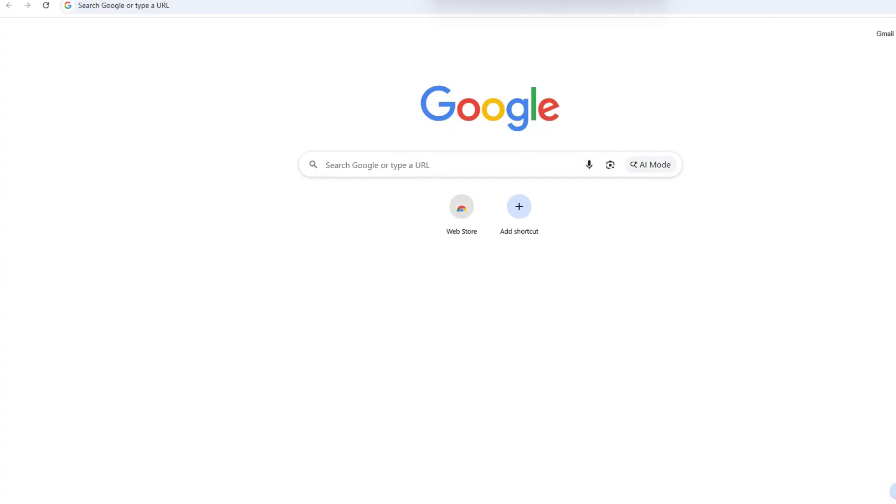
Search Google for "speed test" and complete the reCAPTCHA check.
left_click(277, 3)
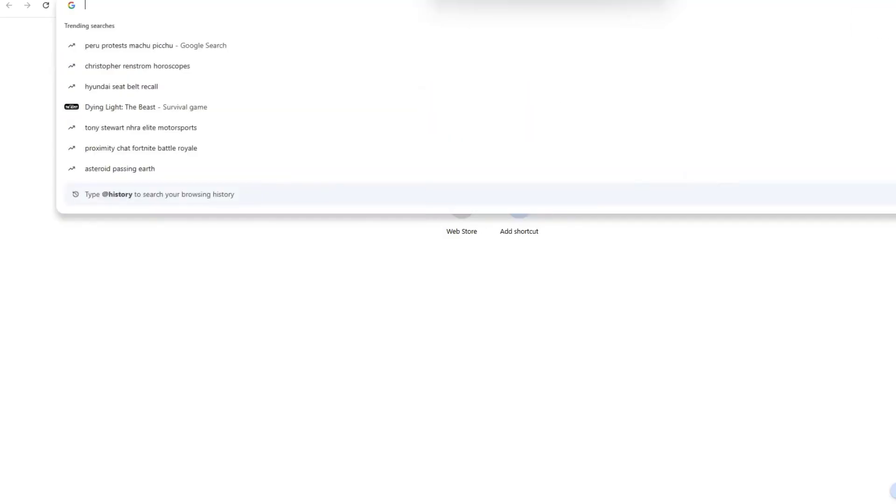
type("F")
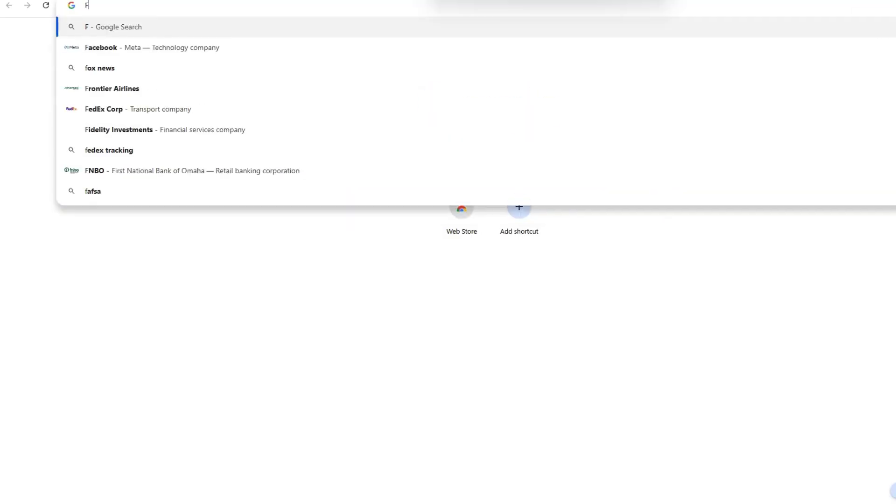
key("BackSpace")
type("S")
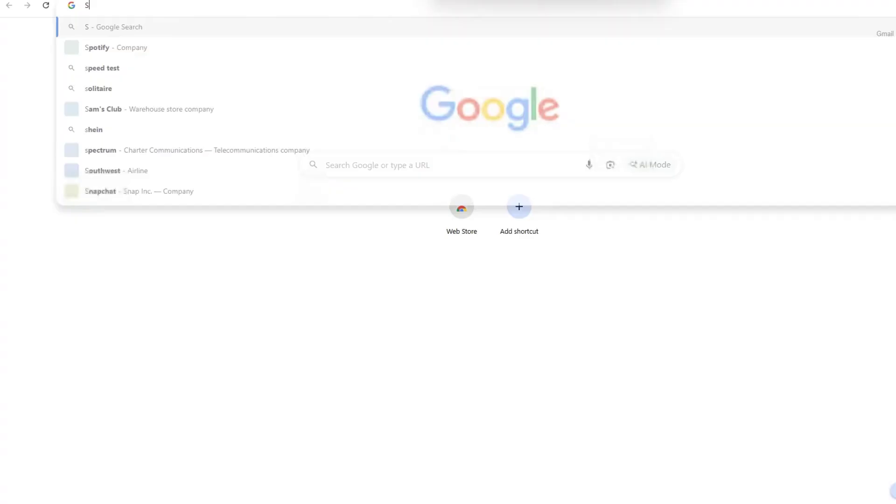
type("PE")
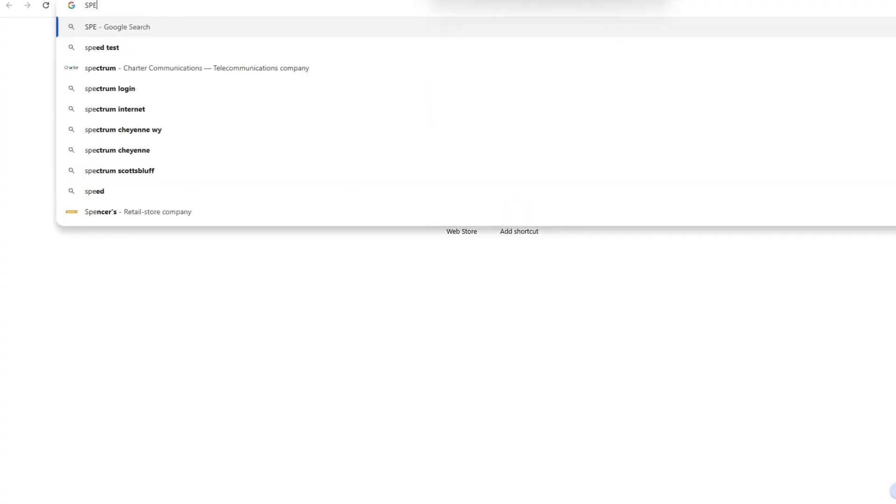
left_click(182, 50)
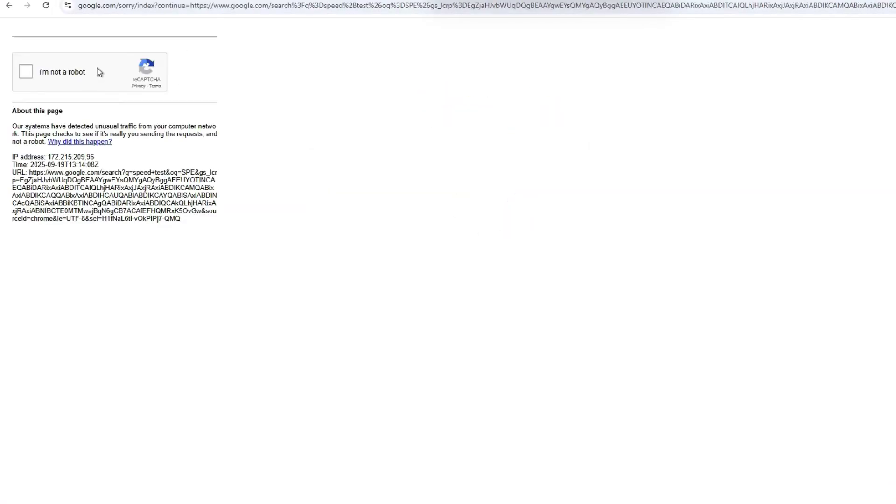
left_click(26, 71)
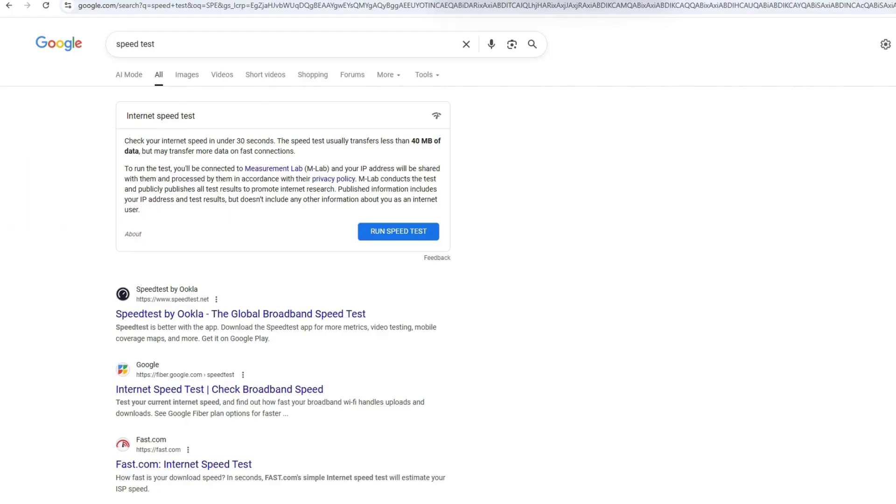
Open Speedtest by Ookla from the search results and start a speed test of the remote machine's connection.
left_click(240, 314)
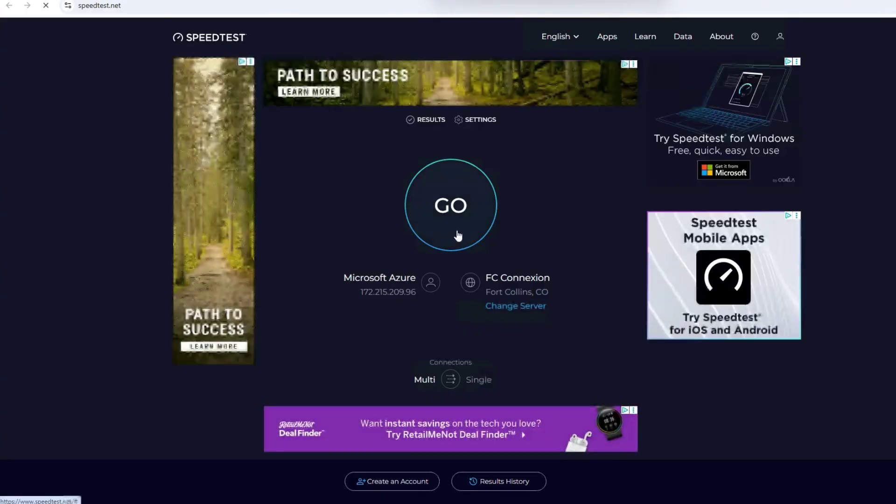
left_click(472, 212)
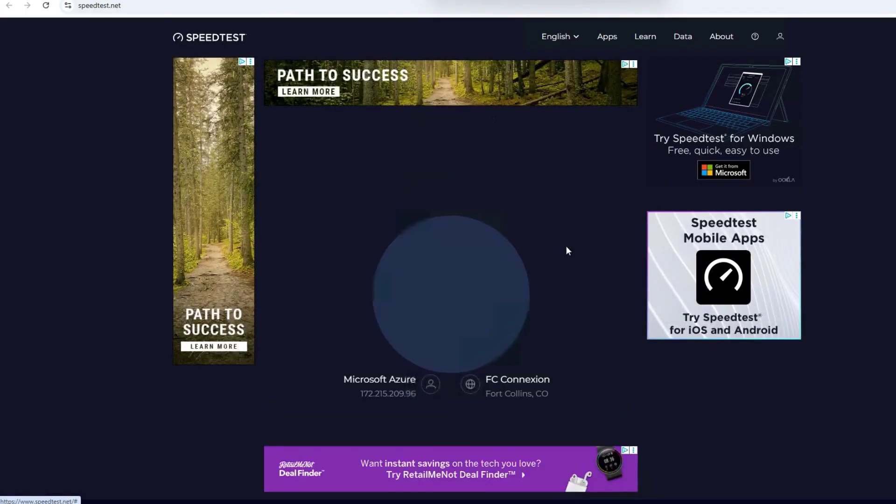